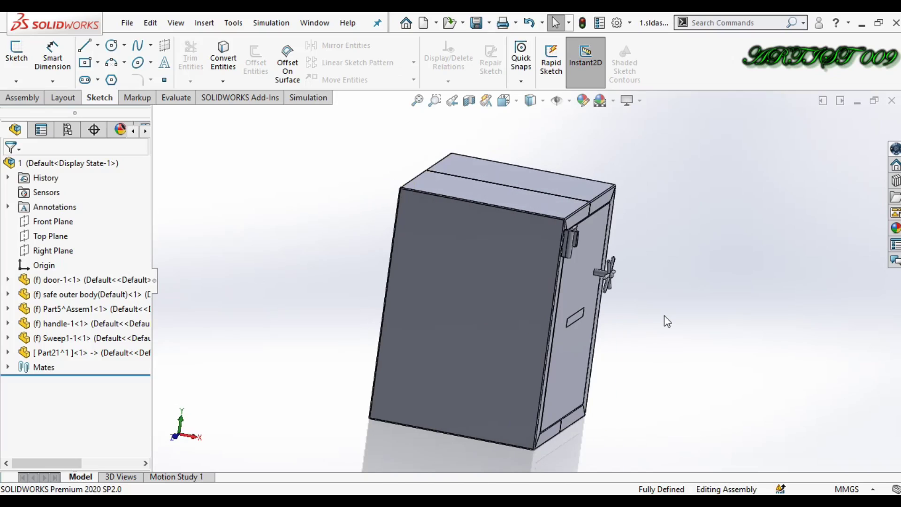
Examine the safe assembly from all sides, including its outer body, door and handle
{"action": "key", "text": "Left"}
{"action": "key", "text": "Left"}
{"action": "key", "text": "Left"}
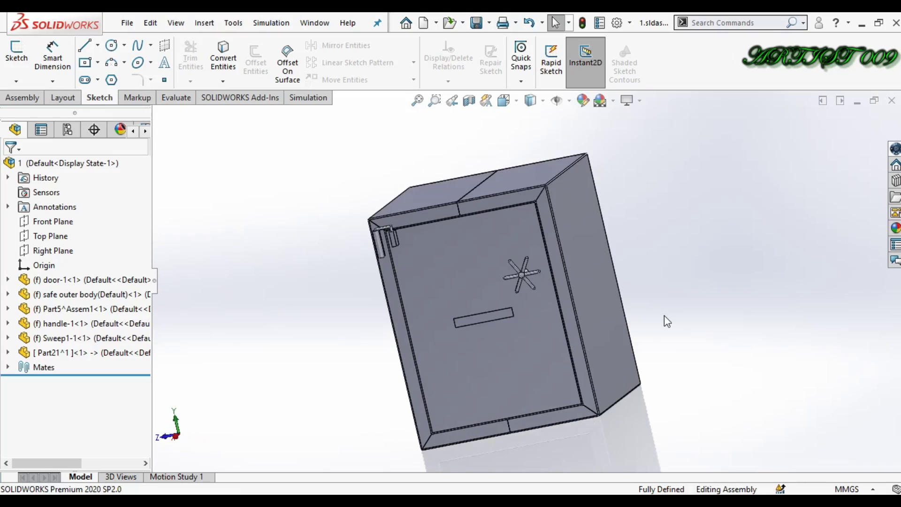
{"action": "key", "text": "Right"}
{"action": "key", "text": "Right"}
{"action": "key", "text": "Right"}
{"action": "key", "text": "Right"}
{"action": "key", "text": "Right"}
{"action": "key", "text": "Right"}
{"action": "key", "text": "Right"}
{"action": "key", "text": "Right"}
{"action": "key", "text": "Right"}
{"action": "key", "text": "Right"}
{"action": "key", "text": "Right"}
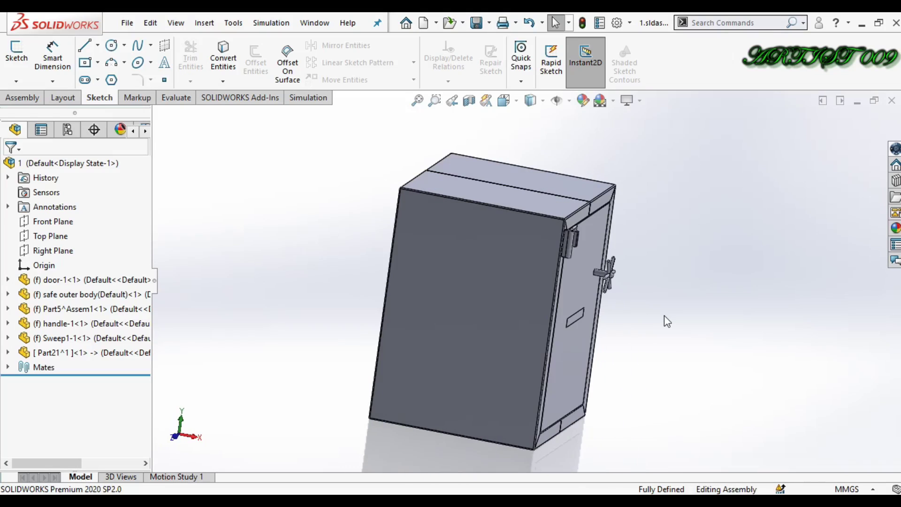
{"action": "key", "text": "Right"}
{"action": "key", "text": "Right"}
{"action": "key", "text": "Right"}
{"action": "key", "text": "Right"}
{"action": "key", "text": "Right"}
{"action": "key", "text": "Right"}
{"action": "key", "text": "Right"}
{"action": "key", "text": "Right"}
{"action": "key", "text": "Right"}
{"action": "key", "text": "Right"}
{"action": "key", "text": "Right"}
{"action": "key", "text": "Right"}
{"action": "key", "text": "Right"}
{"action": "key", "text": "Right"}
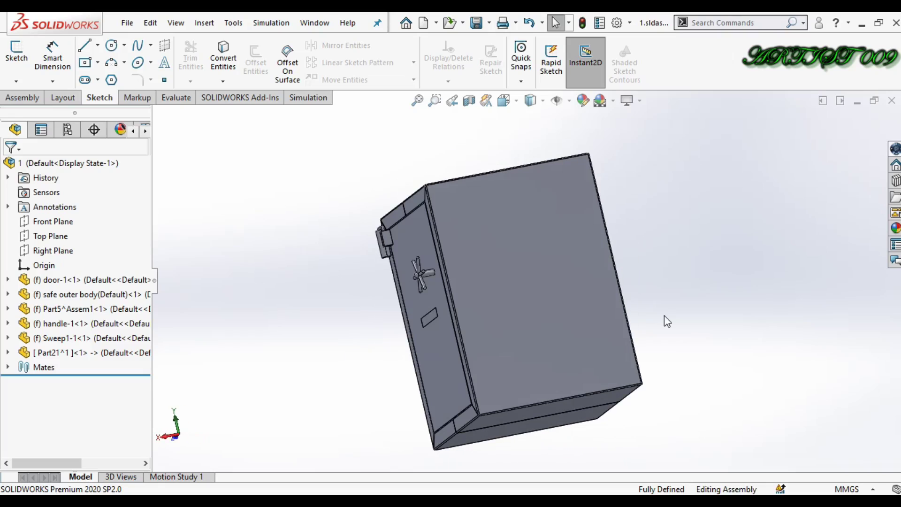
{"action": "key", "text": "Right"}
{"action": "key", "text": "Right"}
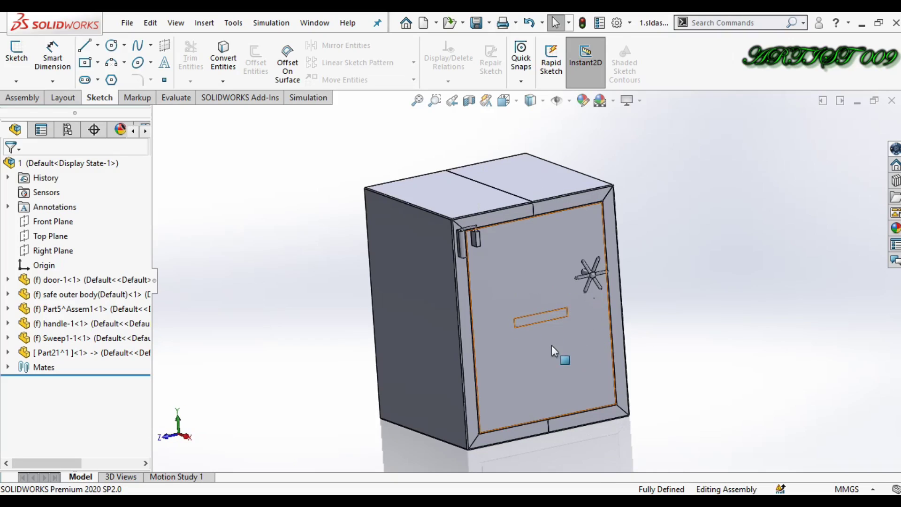
{"action": "key", "text": "Right"}
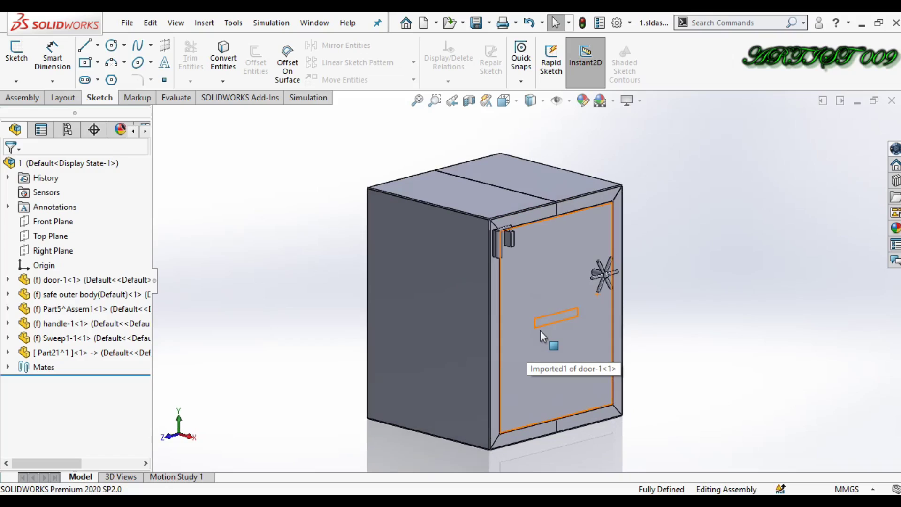
{"action": "scroll", "coordinate": [552, 318], "scroll_direction": "up", "scroll_amount": 1}
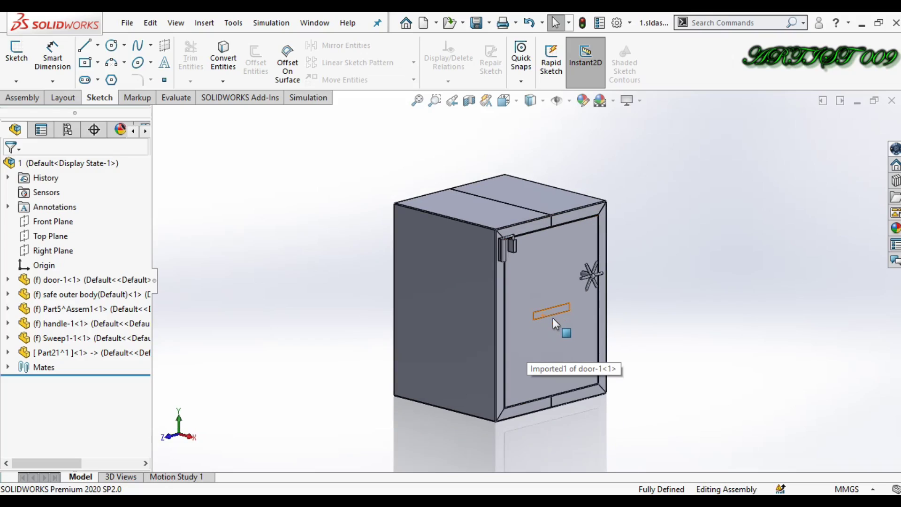
{"action": "scroll", "coordinate": [553, 317], "scroll_direction": "up", "scroll_amount": 1}
{"action": "key", "text": "Right"}
{"action": "key", "text": "Right"}
{"action": "key", "text": "Right"}
{"action": "key", "text": "Right"}
{"action": "key", "text": "Right"}
{"action": "key", "text": "Right"}
{"action": "key", "text": "Left"}
{"action": "key", "text": "Left"}
{"action": "key", "text": "Left"}
{"action": "key", "text": "Left"}
{"action": "key", "text": "Left"}
{"action": "key", "text": "Left"}
{"action": "key", "text": "Left"}
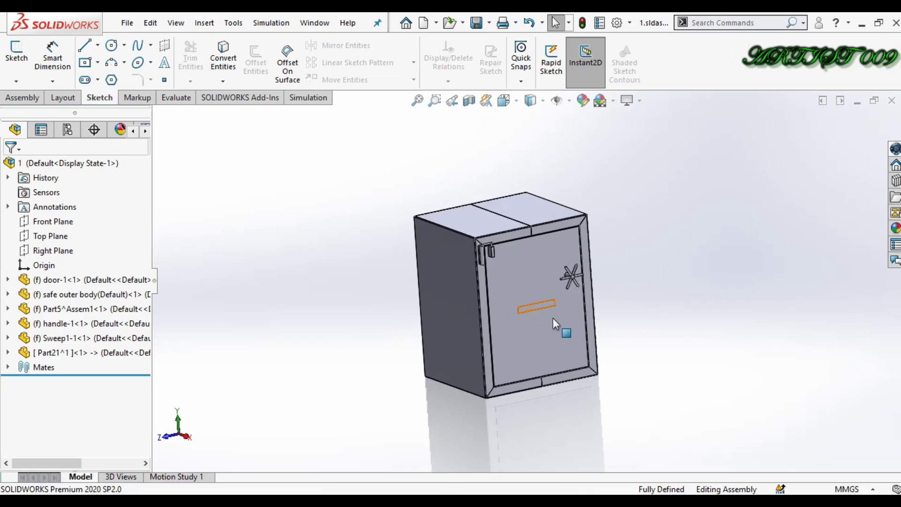
Inspect the front of the safe door up close, including its rectangular slot area
{"action": "scroll", "coordinate": [552, 310], "scroll_direction": "down", "scroll_amount": 2}
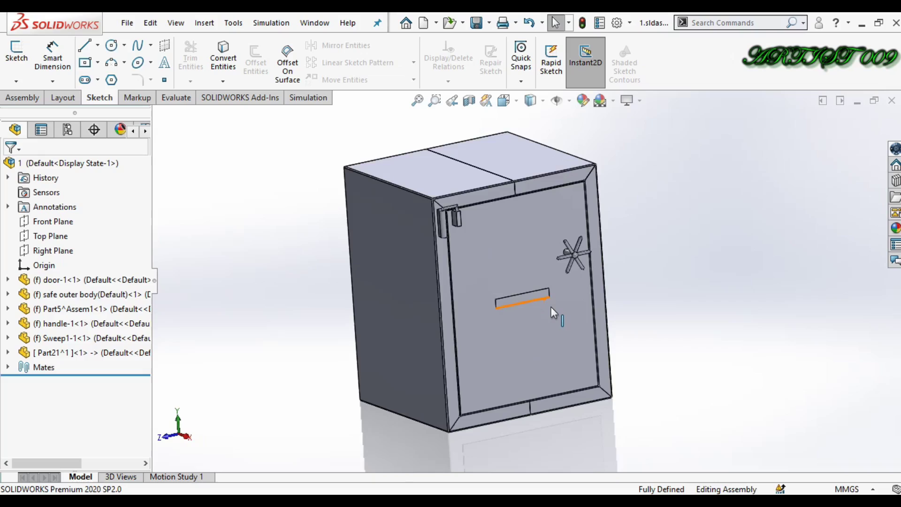
{"action": "scroll", "coordinate": [551, 312], "scroll_direction": "up", "scroll_amount": 1}
{"action": "scroll", "coordinate": [539, 301], "scroll_direction": "down", "scroll_amount": 3}
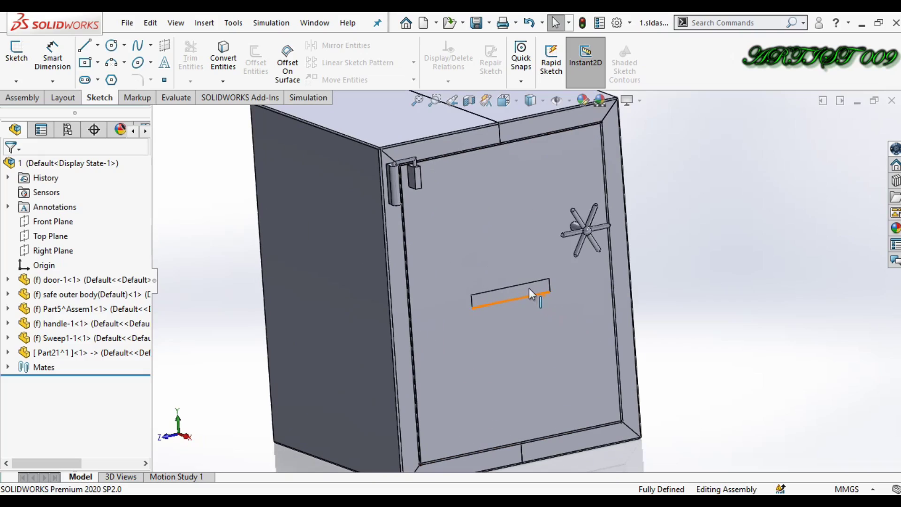
{"action": "left_click", "coordinate": [527, 292]}
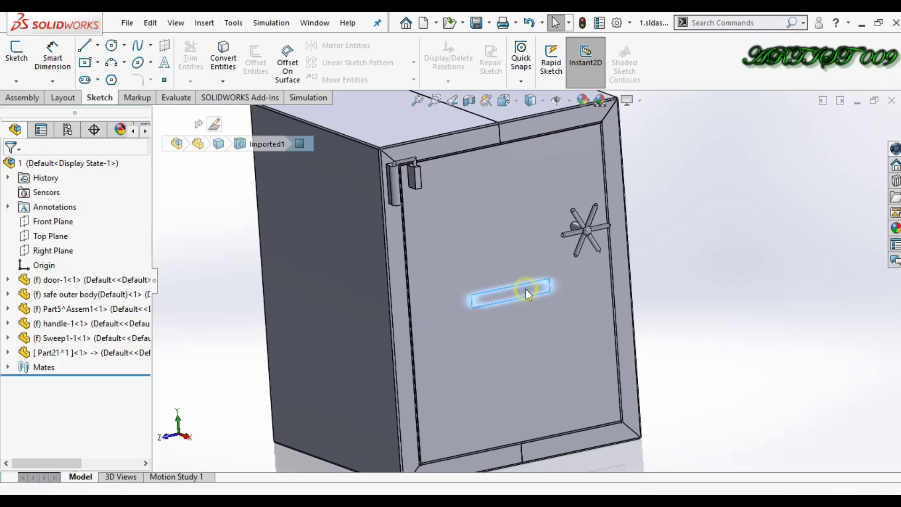
{"action": "left_click", "coordinate": [727, 345]}
{"action": "scroll", "coordinate": [727, 345], "scroll_direction": "up", "scroll_amount": 2}
{"action": "key", "text": "Right"}
{"action": "key", "text": "Right"}
{"action": "key", "text": "Right"}
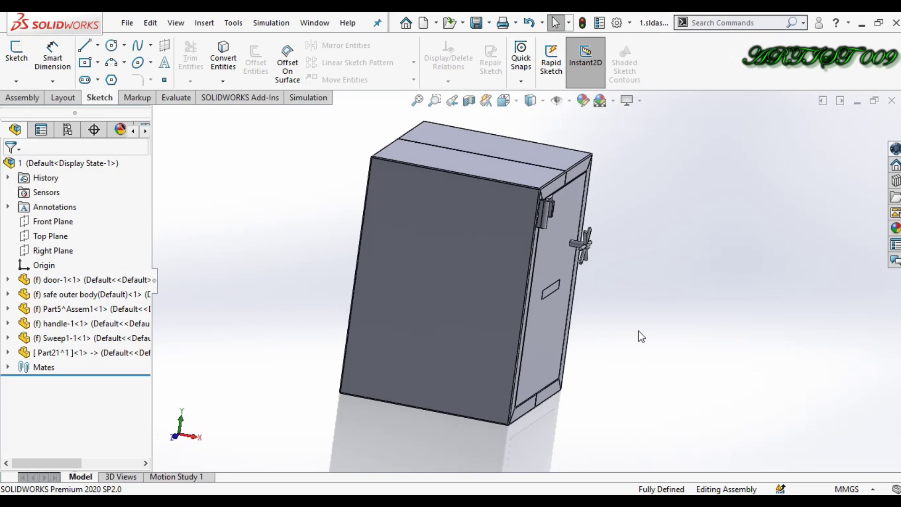
{"action": "scroll", "coordinate": [581, 308], "scroll_direction": "down", "scroll_amount": 1}
{"action": "key", "text": "Left"}
{"action": "key", "text": "Left"}
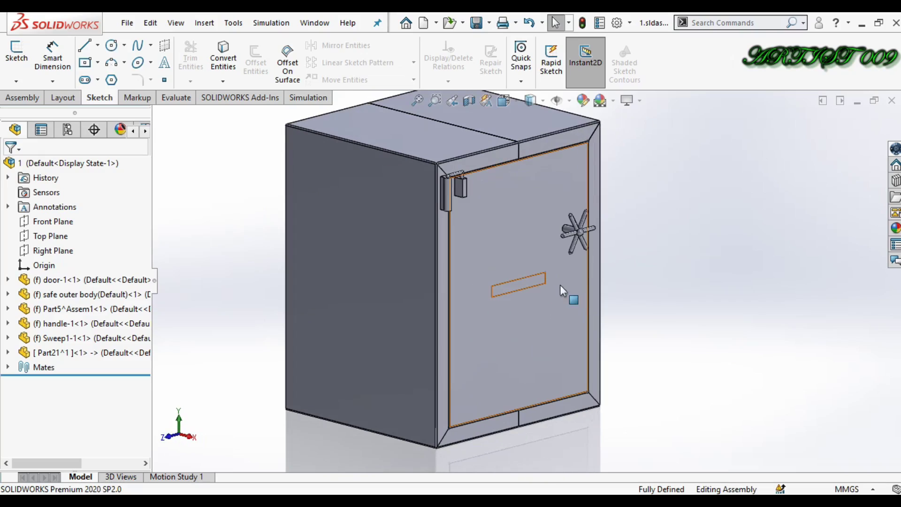
{"action": "left_click", "coordinate": [534, 249]}
{"action": "left_click", "coordinate": [689, 347]}
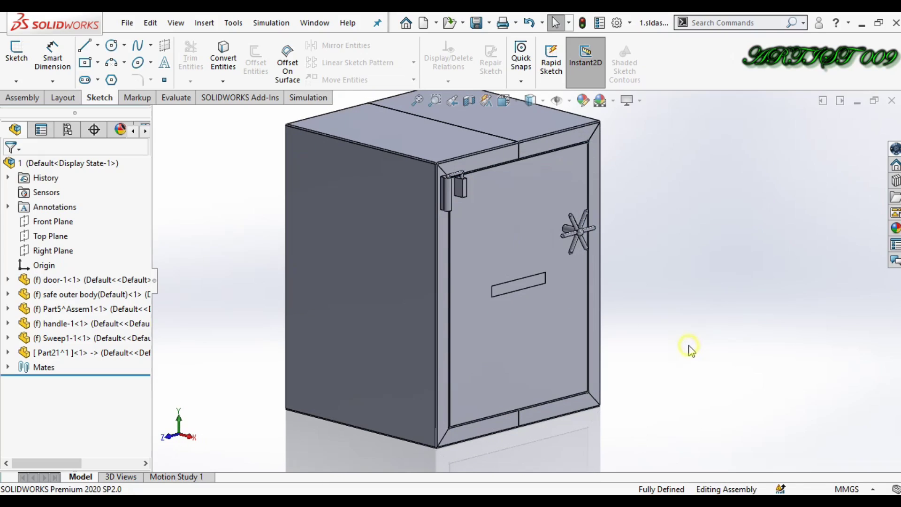
{"action": "scroll", "coordinate": [689, 346], "scroll_direction": "up", "scroll_amount": 1}
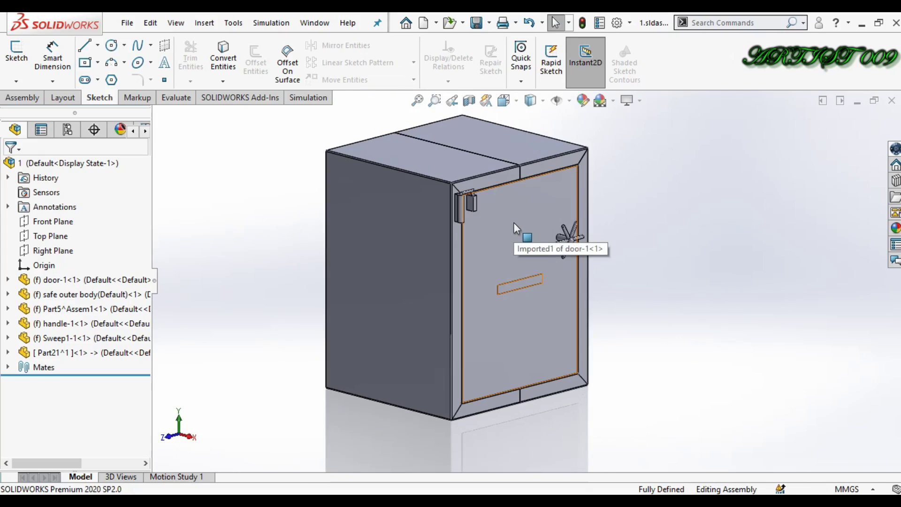
{"action": "scroll", "coordinate": [513, 224], "scroll_direction": "up", "scroll_amount": 2}
{"action": "scroll", "coordinate": [512, 239], "scroll_direction": "down", "scroll_amount": 1}
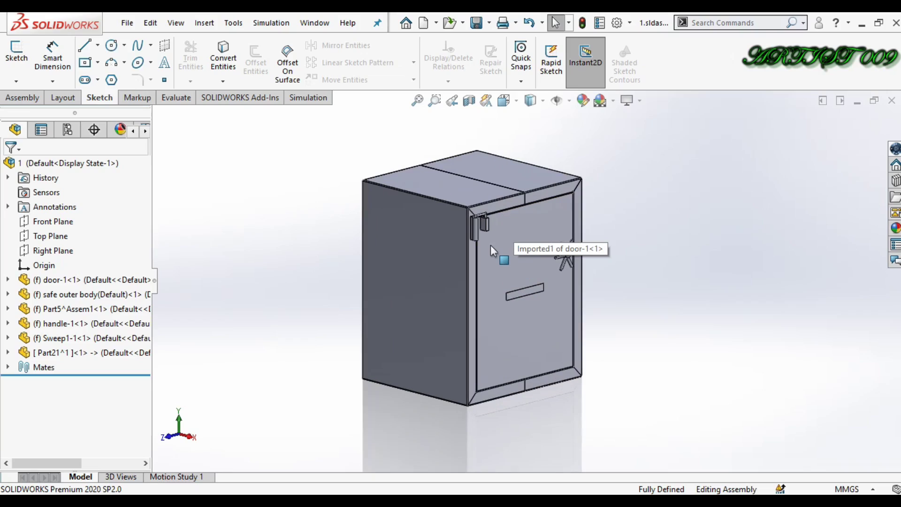
Create a new static simulation study named Static 1
{"action": "left_click", "coordinate": [307, 97]}
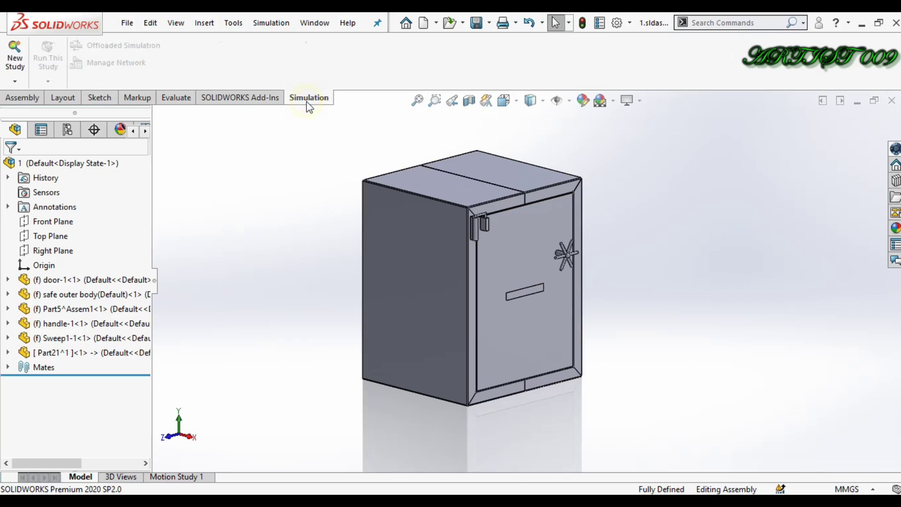
{"action": "left_click", "coordinate": [14, 62]}
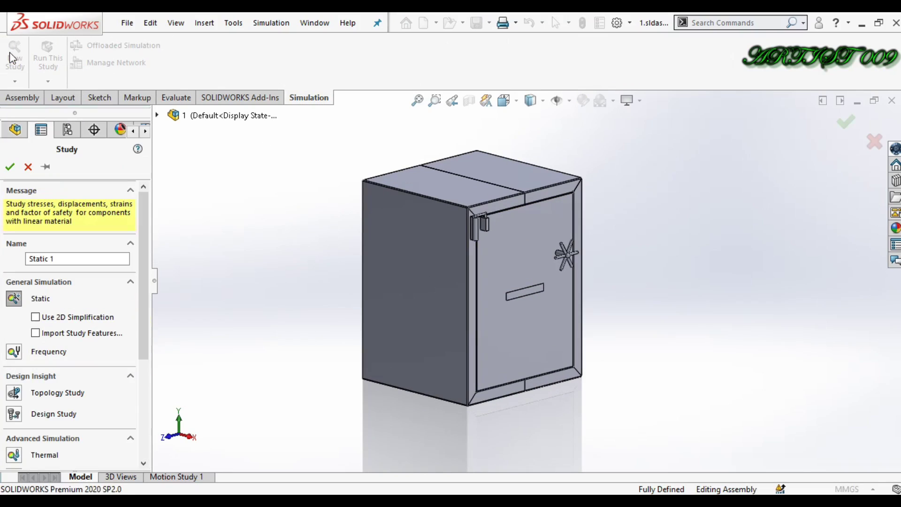
{"action": "left_click", "coordinate": [9, 166]}
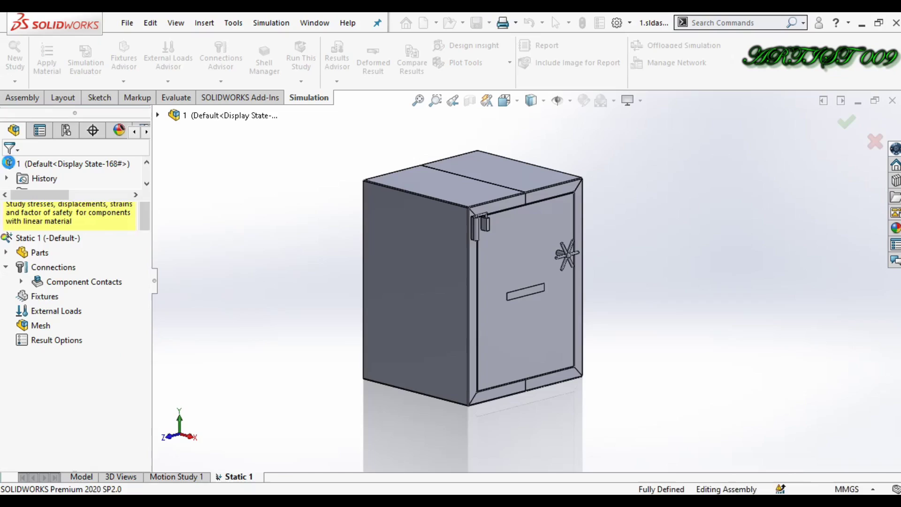
Expand the study's parts and the safe outer body, and locate door-1-1 and Part21^1-1 on the model
{"action": "left_click", "coordinate": [6, 253]}
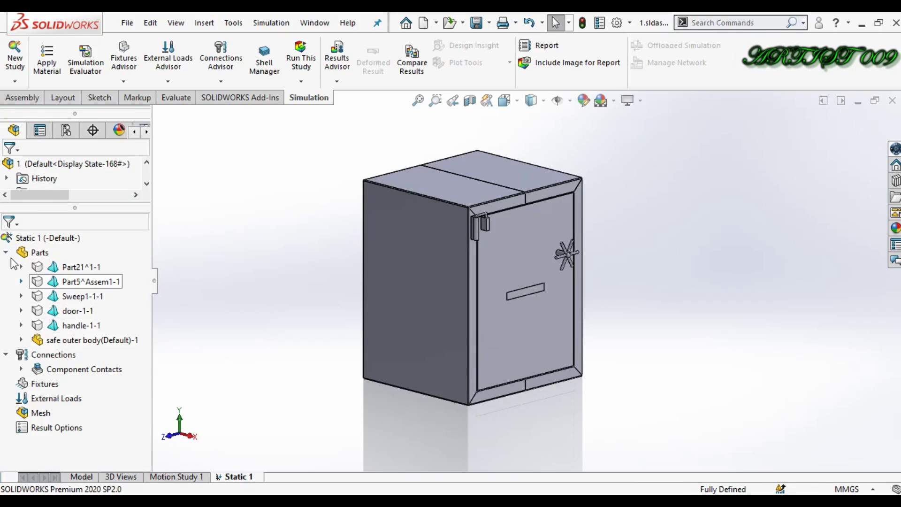
{"action": "left_click", "coordinate": [6, 252]}
{"action": "left_click", "coordinate": [6, 253]}
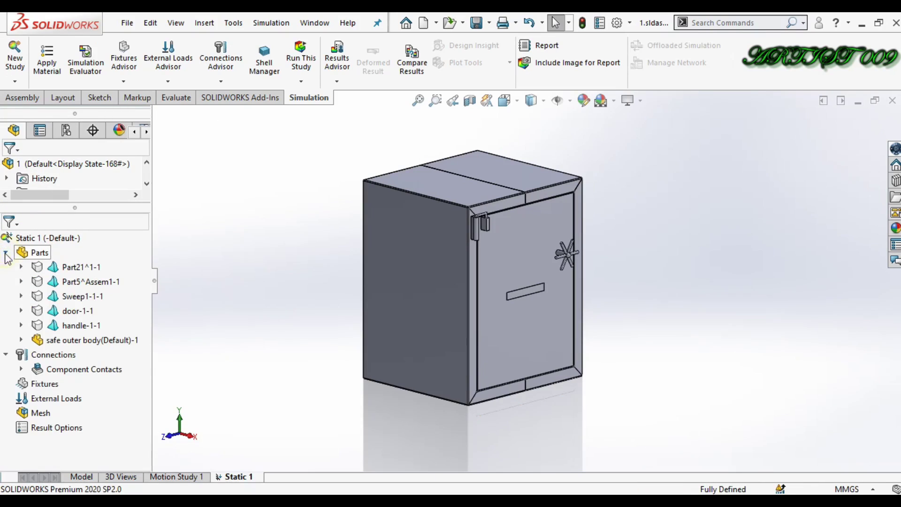
{"action": "left_click", "coordinate": [21, 341]}
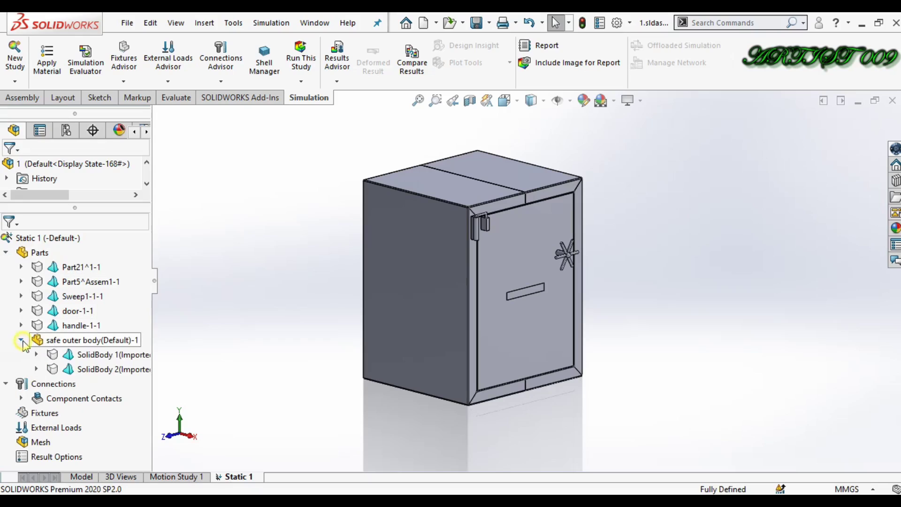
{"action": "left_click", "coordinate": [77, 312]}
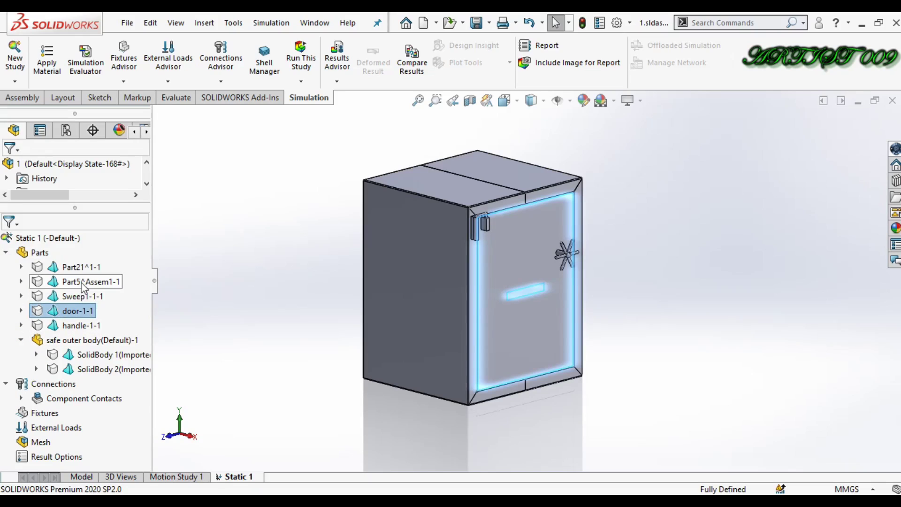
{"action": "left_click", "coordinate": [80, 267]}
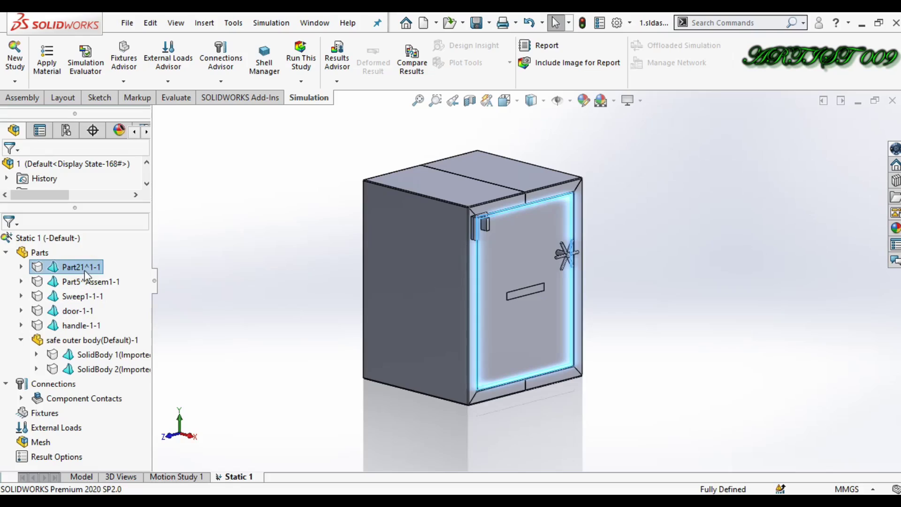
{"action": "left_click", "coordinate": [299, 330]}
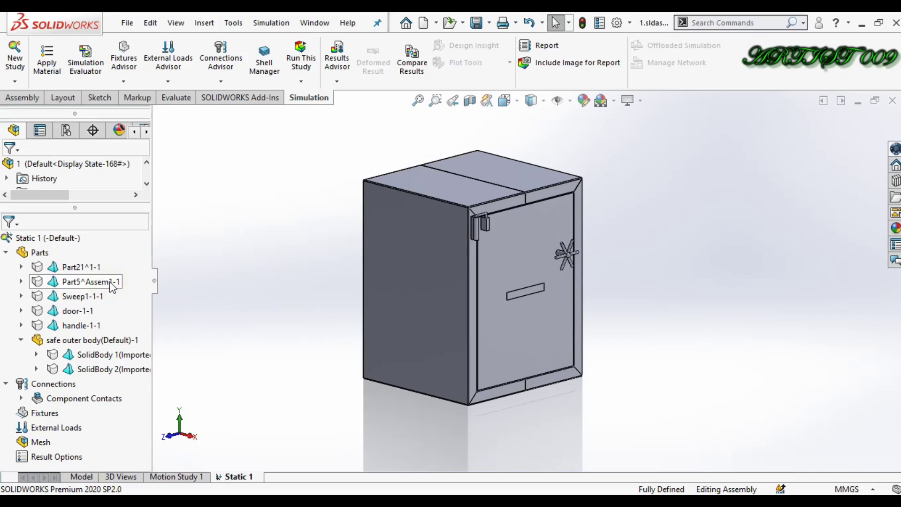
Exclude the Sweep1-1-1, Part5^Assem1-1 and handle-1-1 parts from the static analysis
{"action": "left_click", "coordinate": [84, 300]}
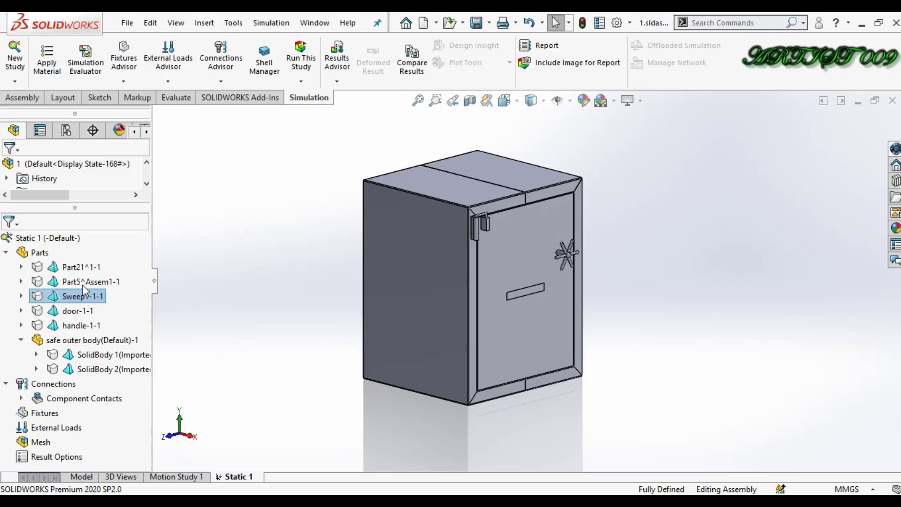
{"action": "left_click", "coordinate": [82, 282], "text": "ctrl"}
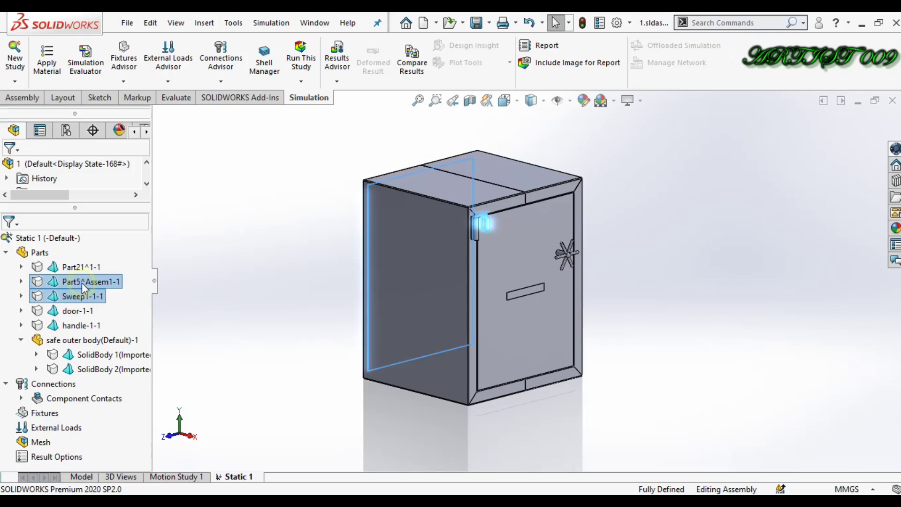
{"action": "left_click", "coordinate": [83, 326], "text": "ctrl"}
{"action": "right_click", "coordinate": [82, 326]}
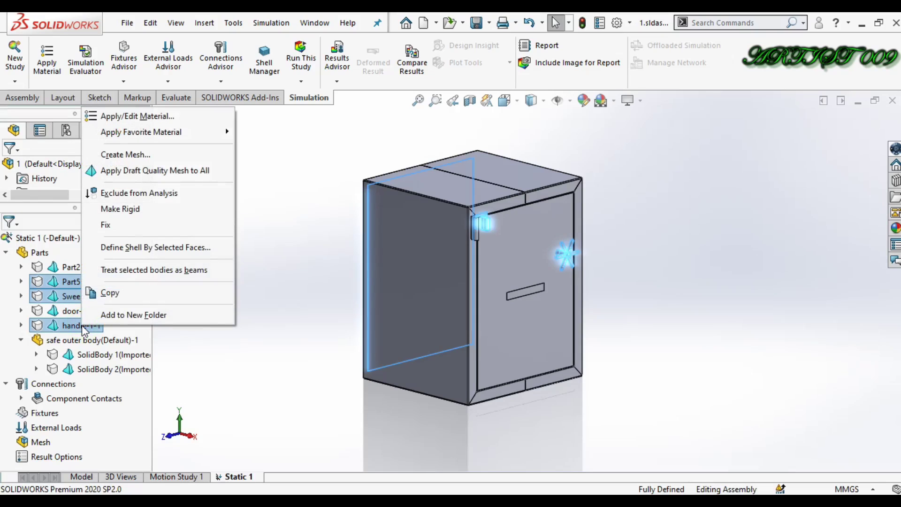
{"action": "left_click", "coordinate": [145, 198]}
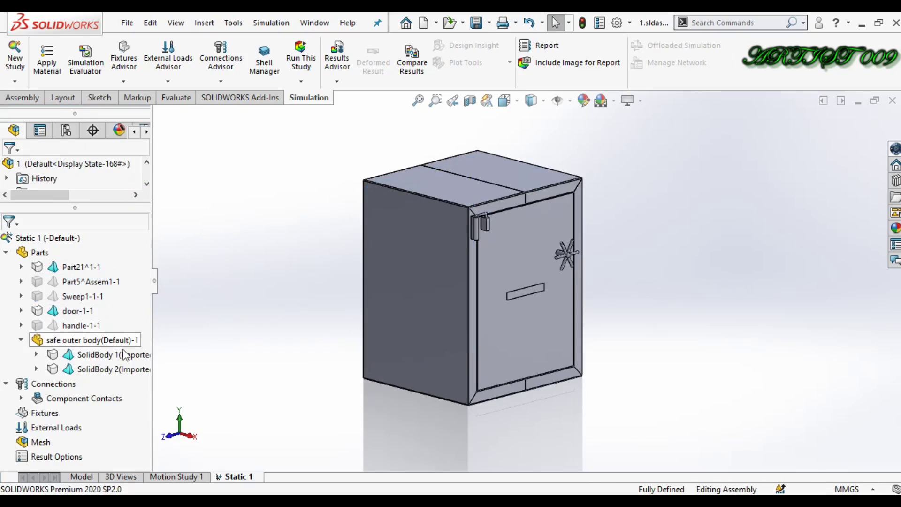
Exclude SolidBody 1 and SolidBody 2 of the safe outer body from the analysis
{"action": "left_click", "coordinate": [53, 358]}
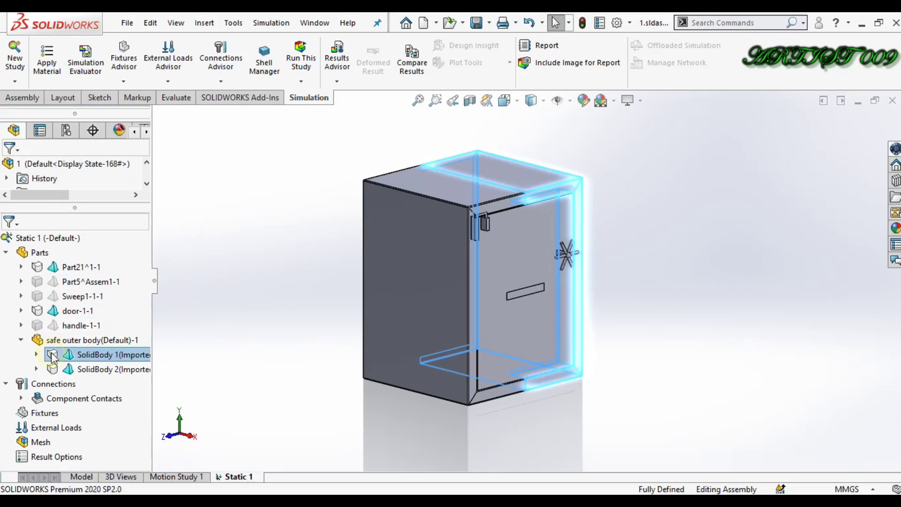
{"action": "left_click", "coordinate": [69, 370], "text": "ctrl"}
{"action": "right_click", "coordinate": [70, 370]}
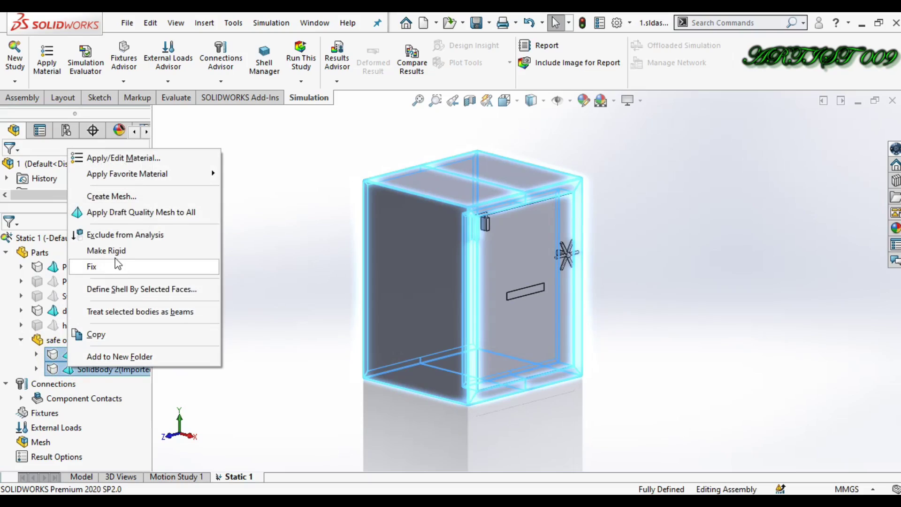
{"action": "left_click", "coordinate": [117, 236]}
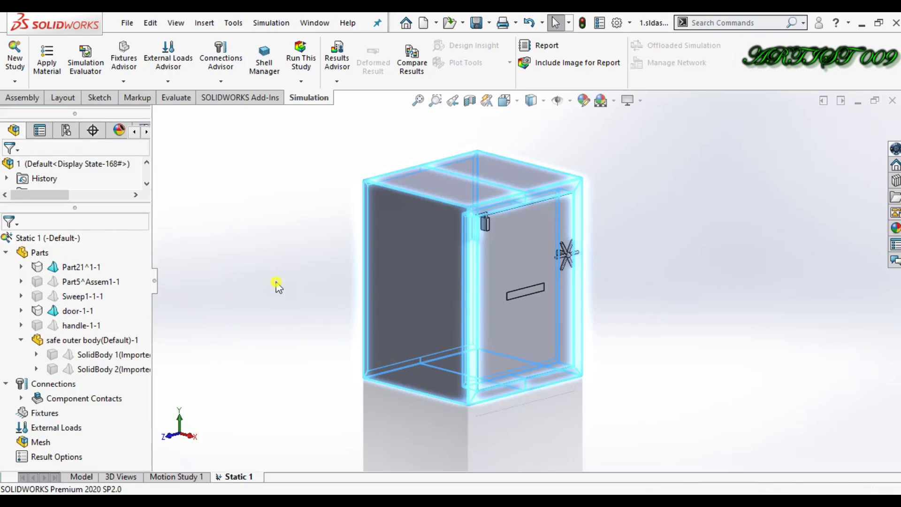
Hide both bodies of the safe outer body so only the door and its attached parts are displayed
{"action": "scroll", "coordinate": [458, 261], "scroll_direction": "down", "scroll_amount": 3}
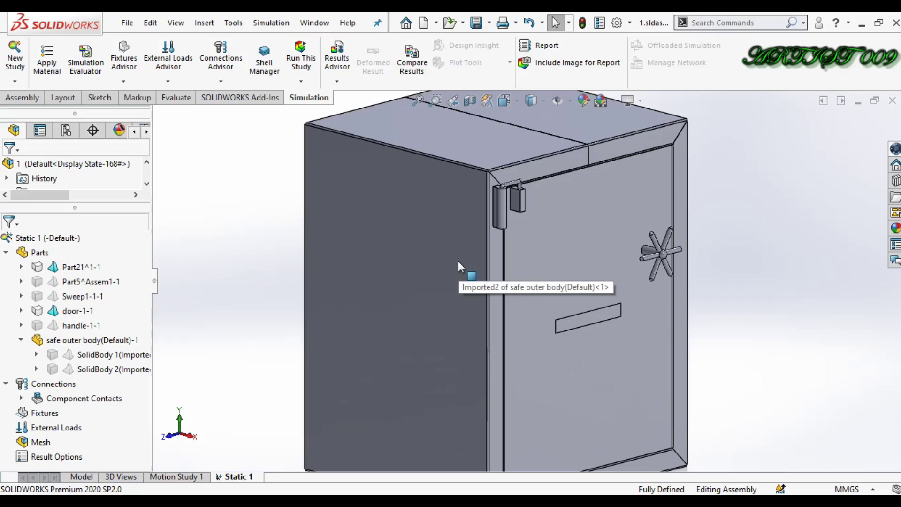
{"action": "key", "text": "Tab"}
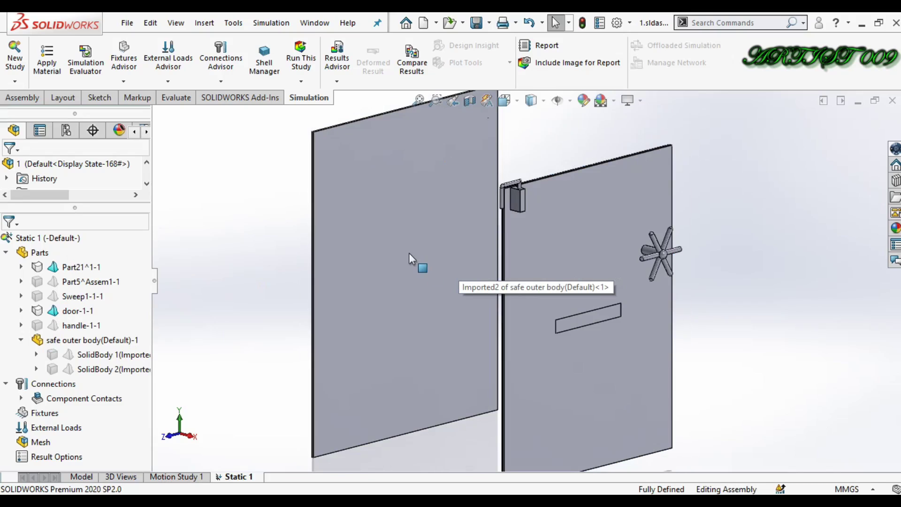
{"action": "key", "text": "Tab"}
{"action": "scroll", "coordinate": [516, 196], "scroll_direction": "down", "scroll_amount": 5}
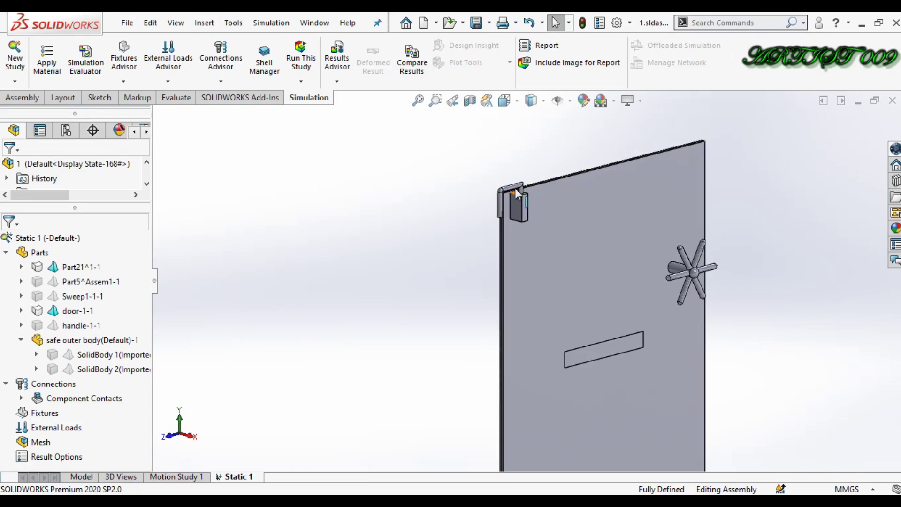
Hide the hinge parts at the door's upper corner and the handle, keeping only the door panel parts displayed
{"action": "scroll", "coordinate": [512, 211], "scroll_direction": "up", "scroll_amount": 2}
{"action": "key", "text": "Tab"}
{"action": "scroll", "coordinate": [508, 221], "scroll_direction": "up", "scroll_amount": 4}
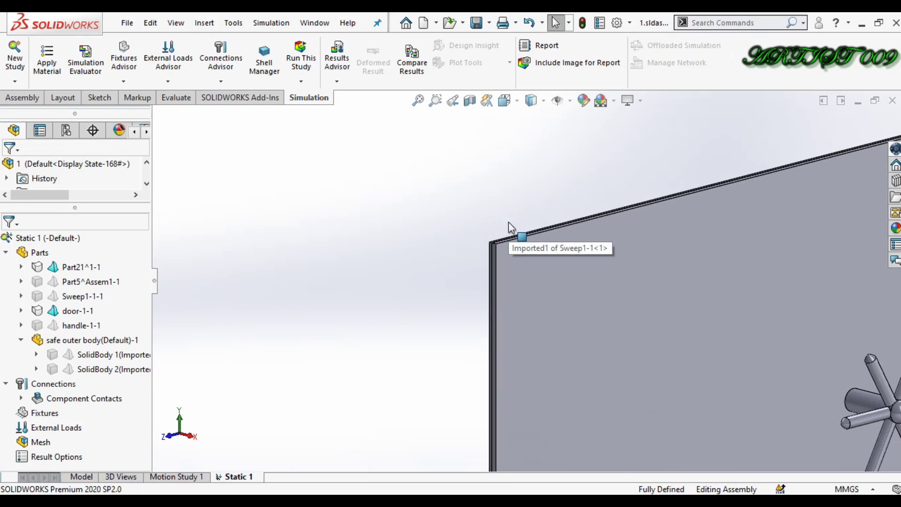
{"action": "scroll", "coordinate": [509, 221], "scroll_direction": "up", "scroll_amount": 3}
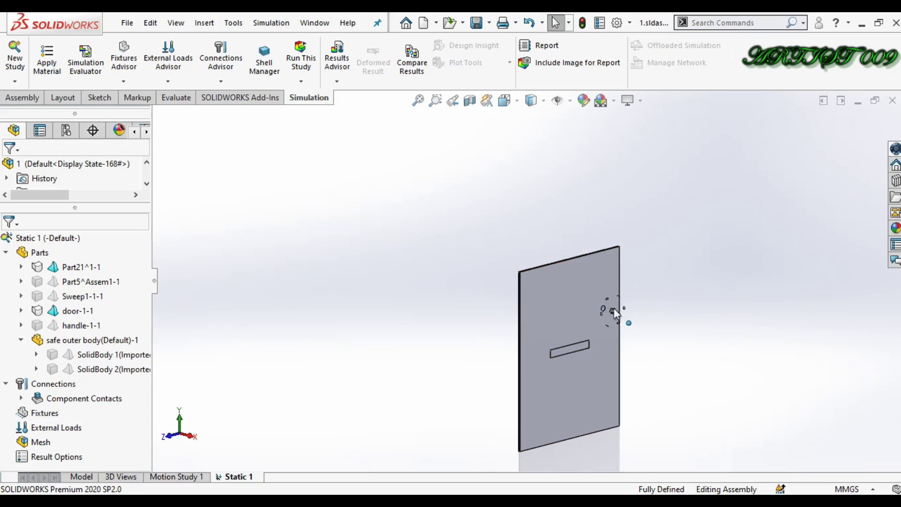
{"action": "key", "text": "Tab"}
{"action": "scroll", "coordinate": [604, 350], "scroll_direction": "down", "scroll_amount": 2}
{"action": "scroll", "coordinate": [596, 352], "scroll_direction": "up", "scroll_amount": 2}
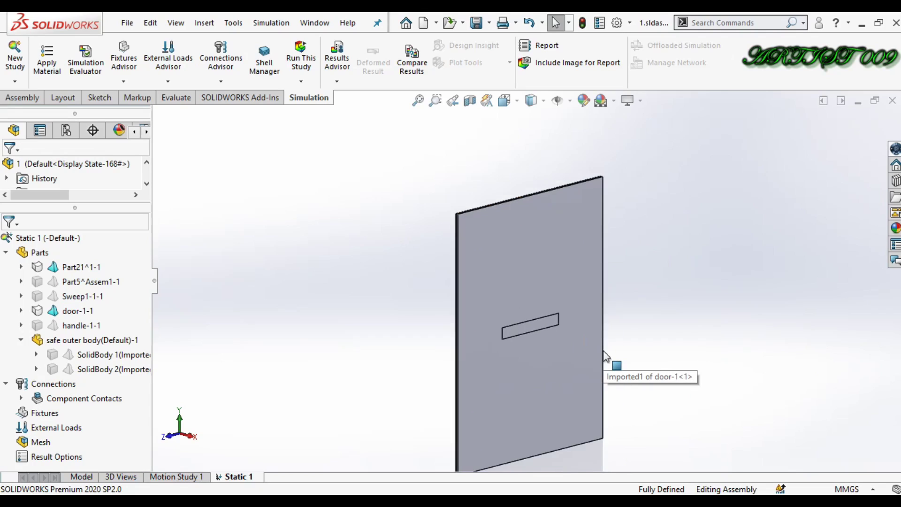
{"action": "scroll", "coordinate": [530, 336], "scroll_direction": "down", "scroll_amount": 3}
{"action": "middle_click_drag", "start_coordinate": [529, 336], "coordinate": [479, 335]}
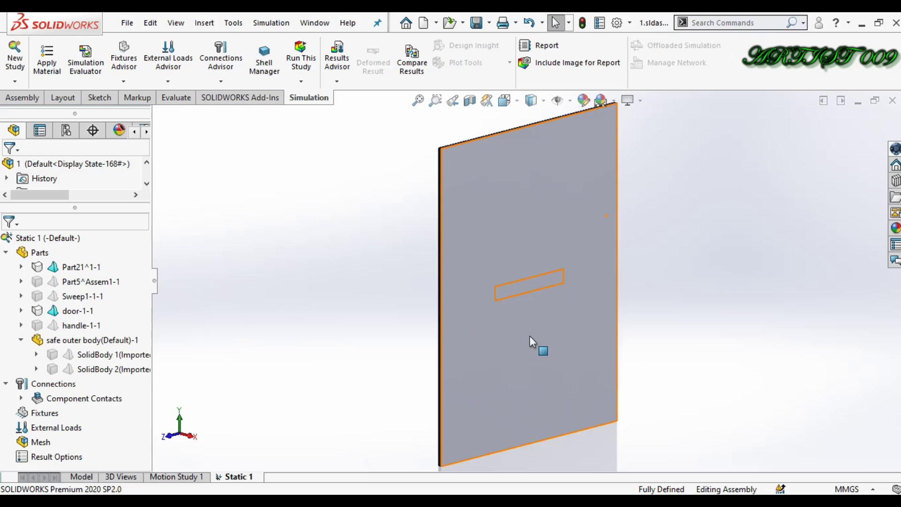
{"action": "scroll", "coordinate": [530, 336], "scroll_direction": "up", "scroll_amount": 2}
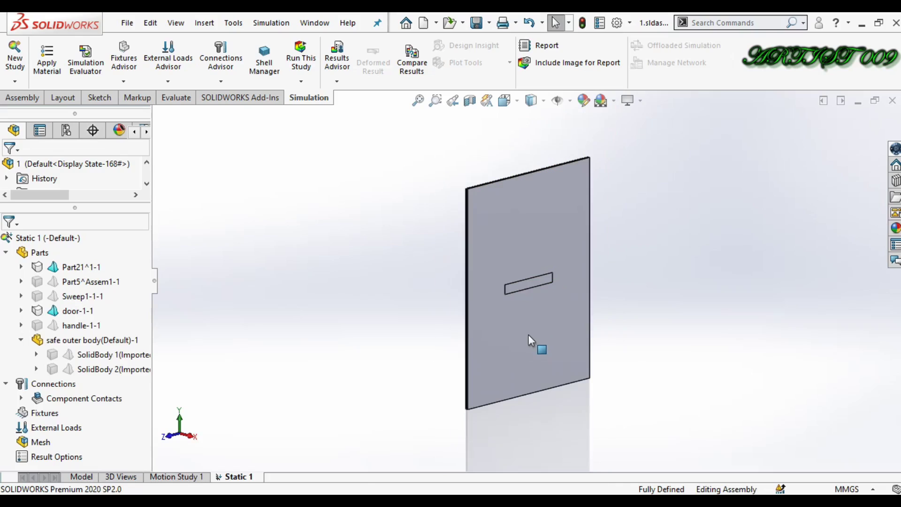
Assign the AISI 316 Stainless Steel Sheet (SS) material to Part21^1-1 in the study
{"action": "right_click", "coordinate": [84, 270]}
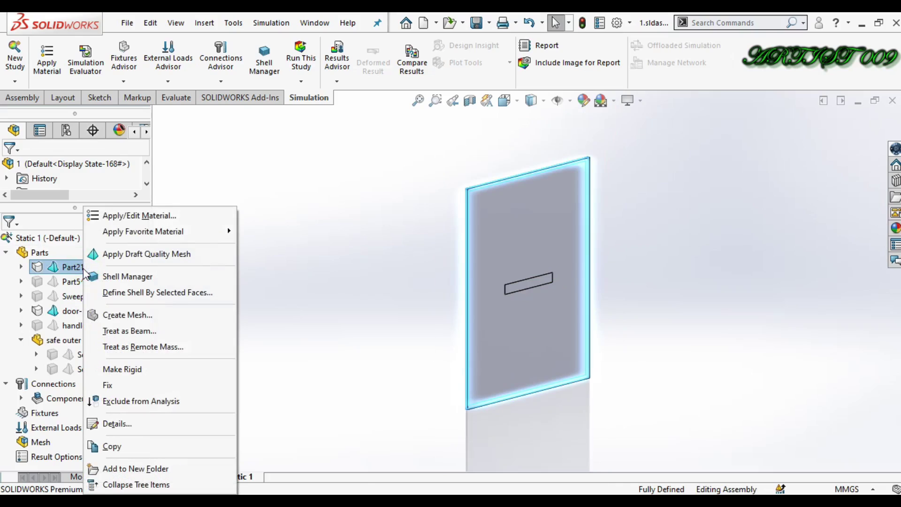
{"action": "left_click", "coordinate": [133, 216]}
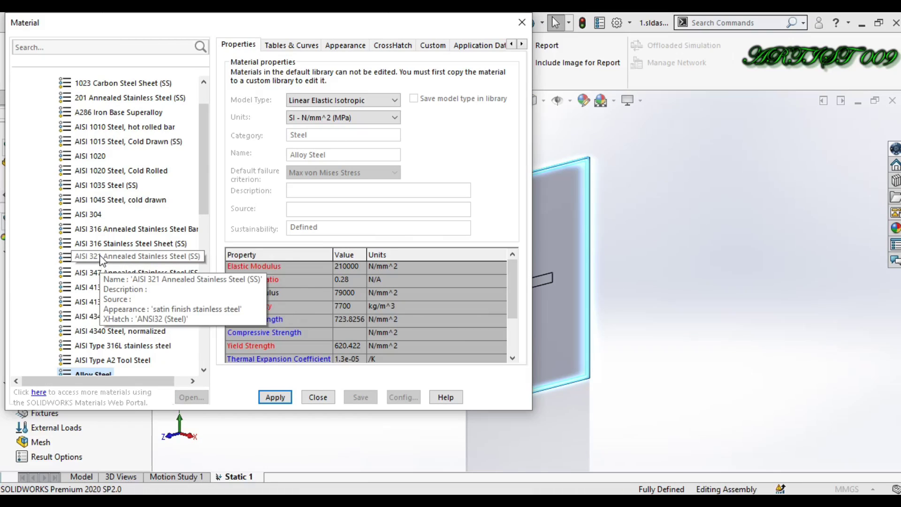
{"action": "left_click", "coordinate": [90, 244]}
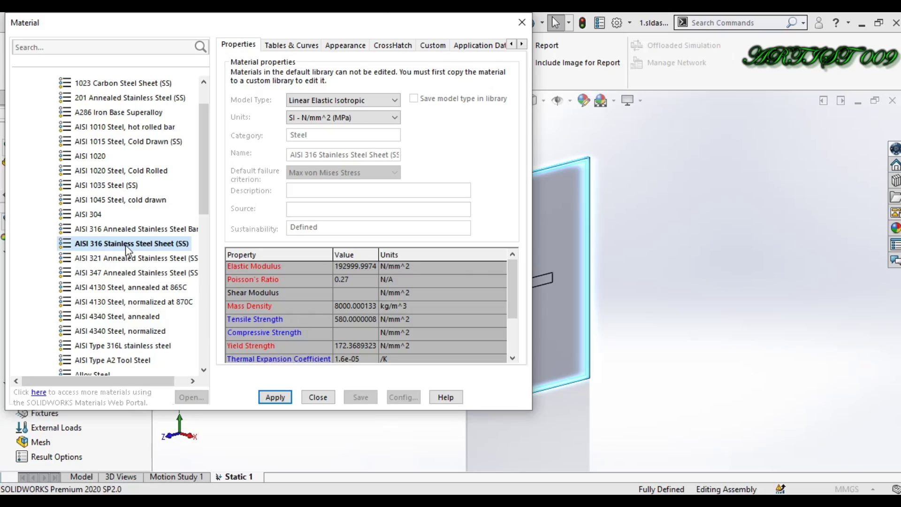
{"action": "left_click", "coordinate": [276, 398]}
{"action": "left_click", "coordinate": [317, 397]}
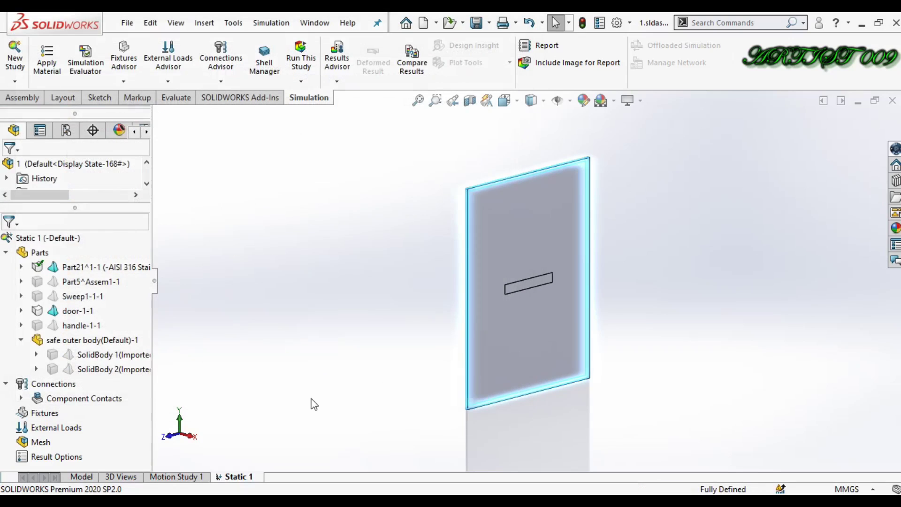
Assign the AISI 316 Stainless Steel Sheet (SS) material to door-1-1 in the study
{"action": "right_click", "coordinate": [75, 316]}
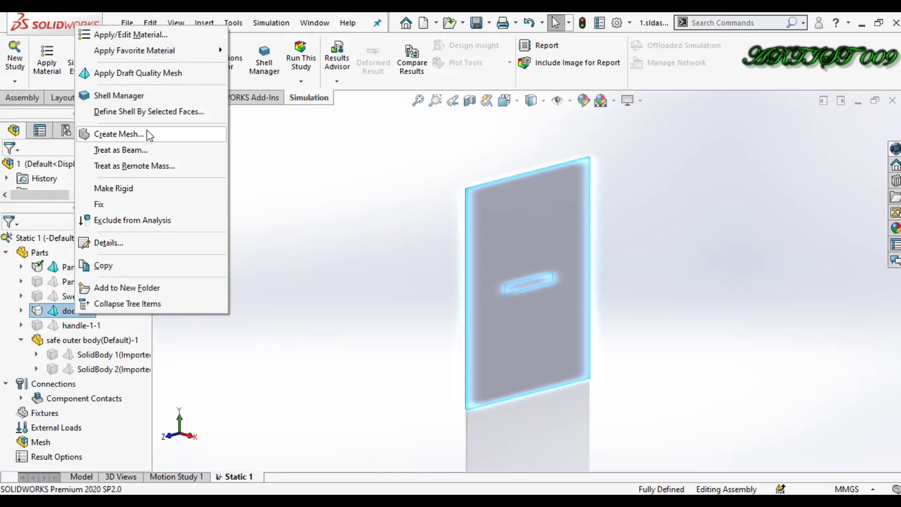
{"action": "left_click", "coordinate": [134, 35]}
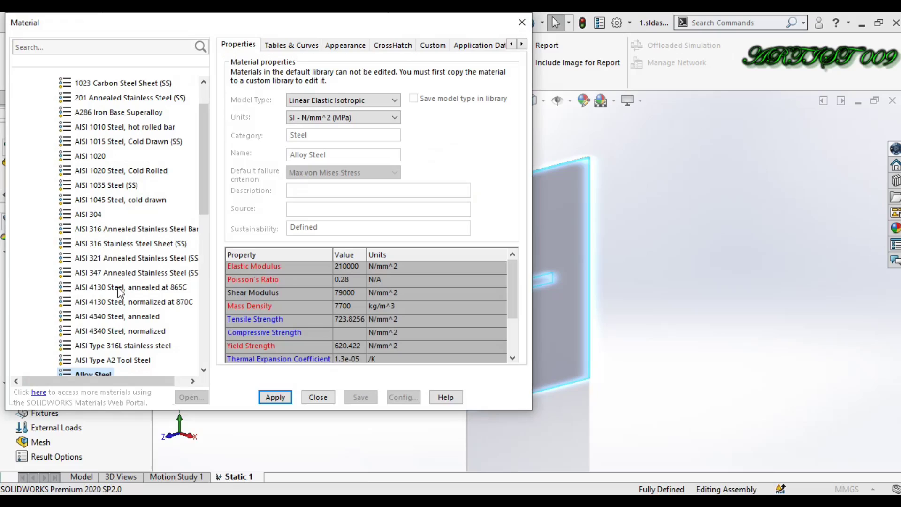
{"action": "left_click", "coordinate": [105, 243]}
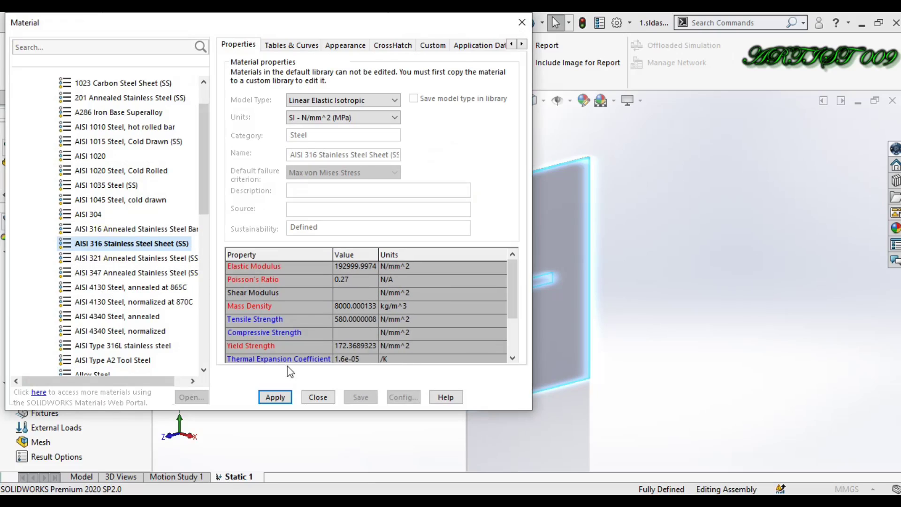
{"action": "left_click", "coordinate": [275, 397]}
{"action": "left_click", "coordinate": [314, 398]}
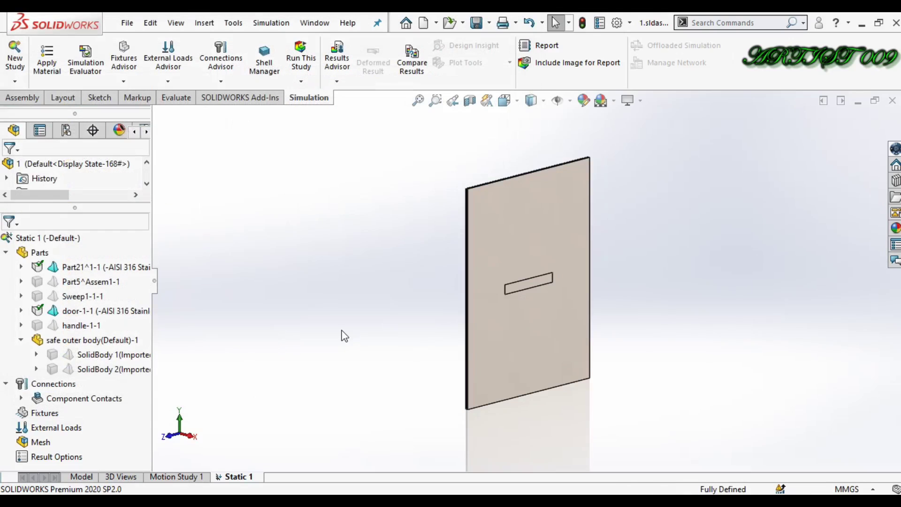
Apply a Fixed Geometry fixture to the narrow border face around the back of Part21^1-1
{"action": "right_click", "coordinate": [32, 413]}
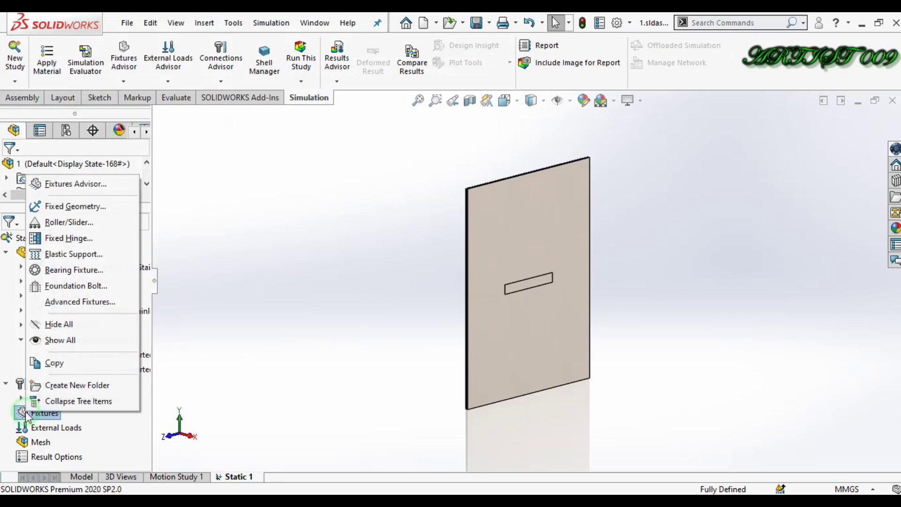
{"action": "left_click", "coordinate": [65, 207]}
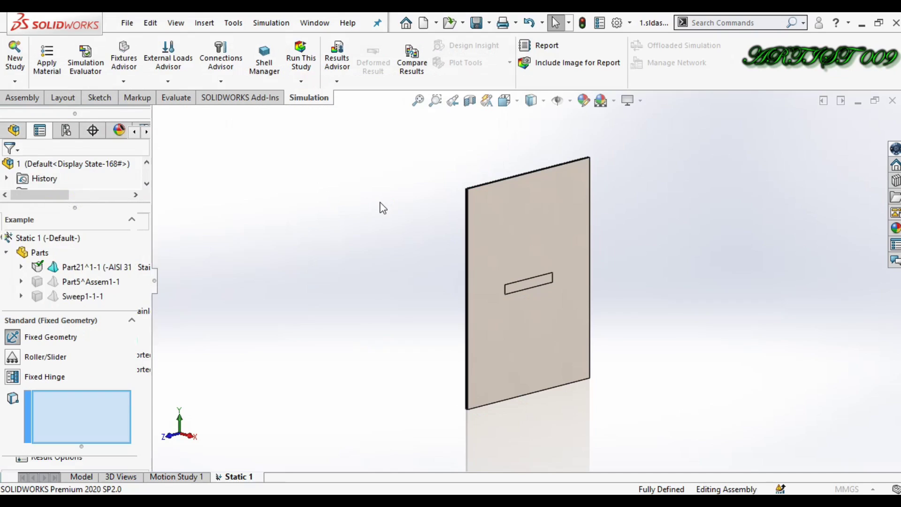
{"action": "middle_click_drag", "start_coordinate": [380, 206], "coordinate": [396, 196]}
{"action": "left_click", "coordinate": [532, 174]}
{"action": "scroll", "coordinate": [532, 173], "scroll_direction": "down", "scroll_amount": 5}
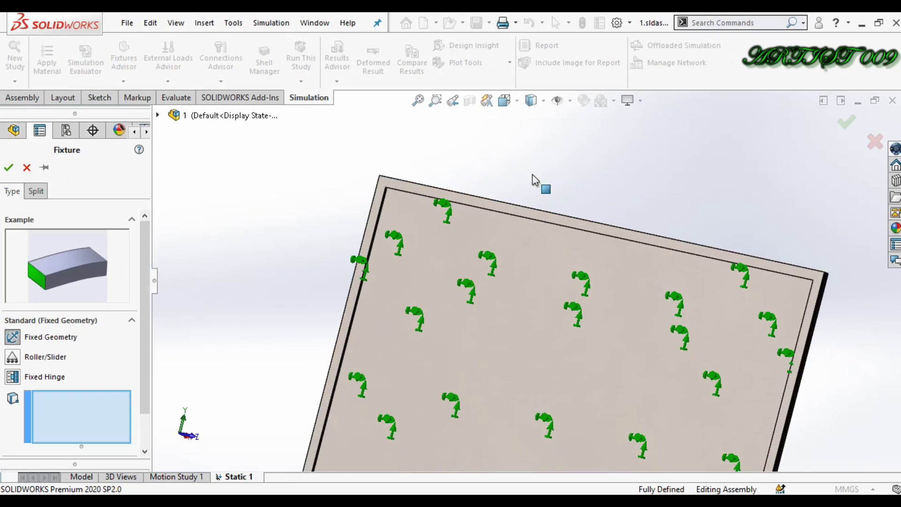
{"action": "left_click", "coordinate": [497, 206]}
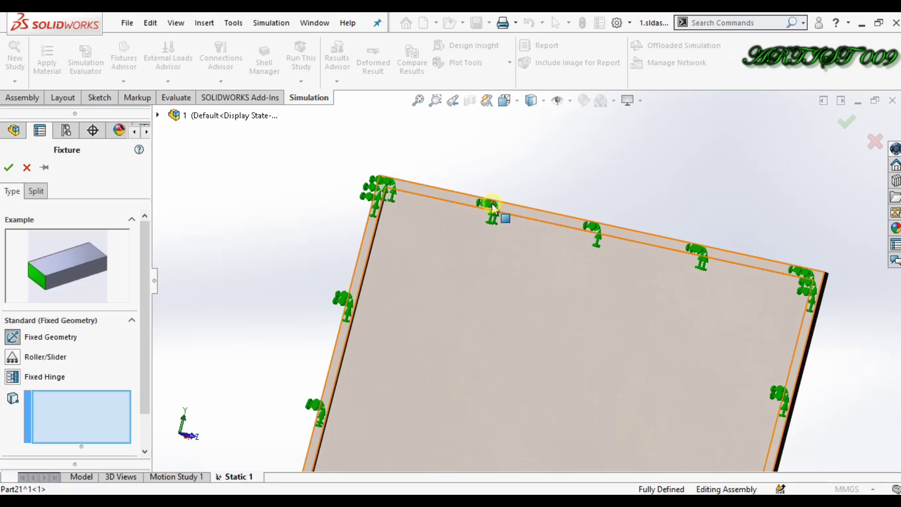
{"action": "left_click", "coordinate": [492, 204]}
{"action": "scroll", "coordinate": [492, 203], "scroll_direction": "up", "scroll_amount": 1}
{"action": "scroll", "coordinate": [491, 203], "scroll_direction": "up", "scroll_amount": 4}
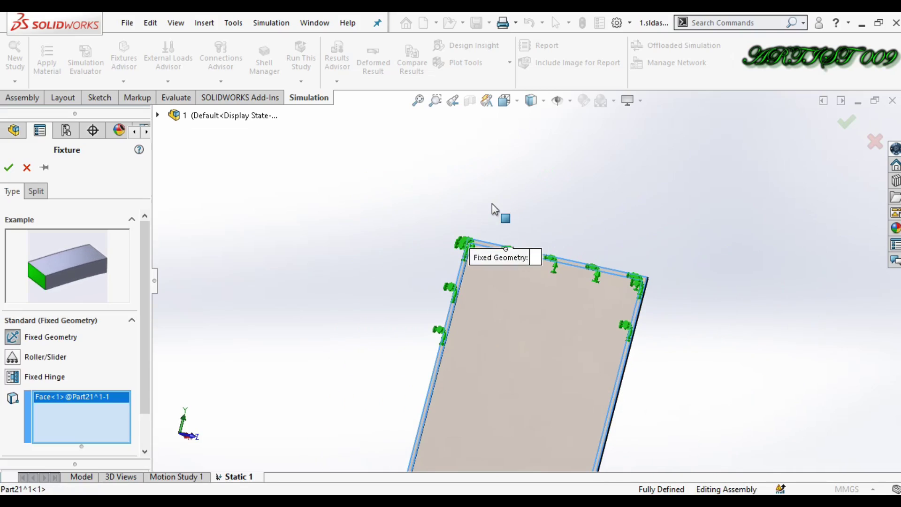
{"action": "key", "text": "Left"}
{"action": "key", "text": "Left"}
{"action": "key", "text": "Left"}
{"action": "key", "text": "Left"}
{"action": "scroll", "coordinate": [492, 203], "scroll_direction": "up", "scroll_amount": 3}
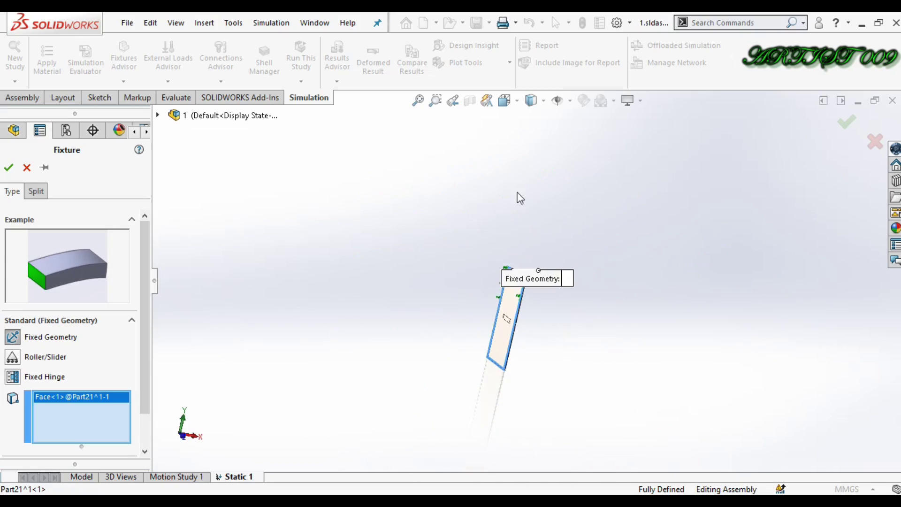
{"action": "left_click", "coordinate": [847, 122]}
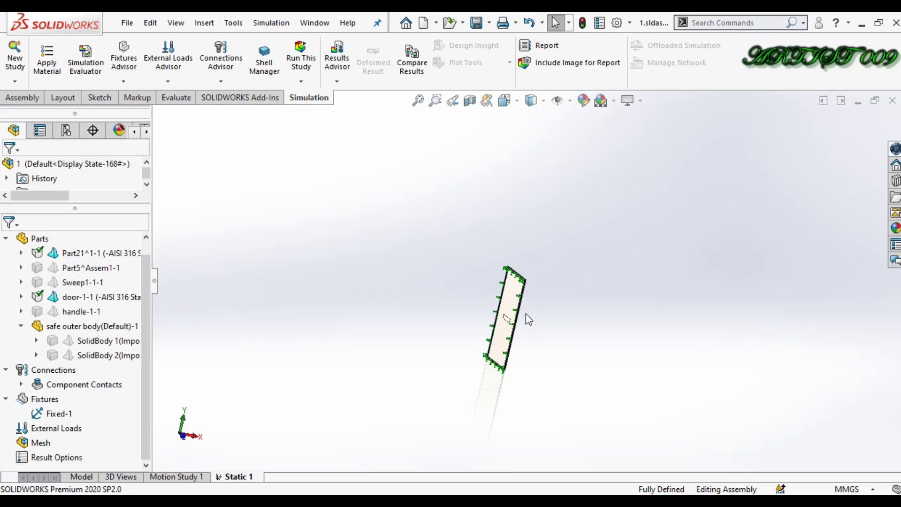
Apply a normal force of 3,000 N per item to the small rectangular face at the middle of door-1-1
{"action": "scroll", "coordinate": [525, 314], "scroll_direction": "down", "scroll_amount": 5}
{"action": "key", "text": "Left"}
{"action": "key", "text": "Left"}
{"action": "key", "text": "Left"}
{"action": "key", "text": "Left"}
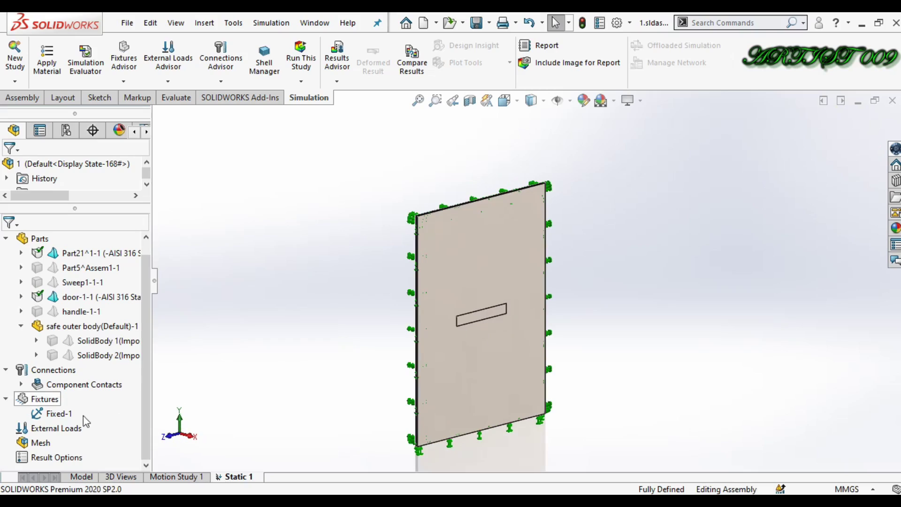
{"action": "right_click", "coordinate": [58, 427]}
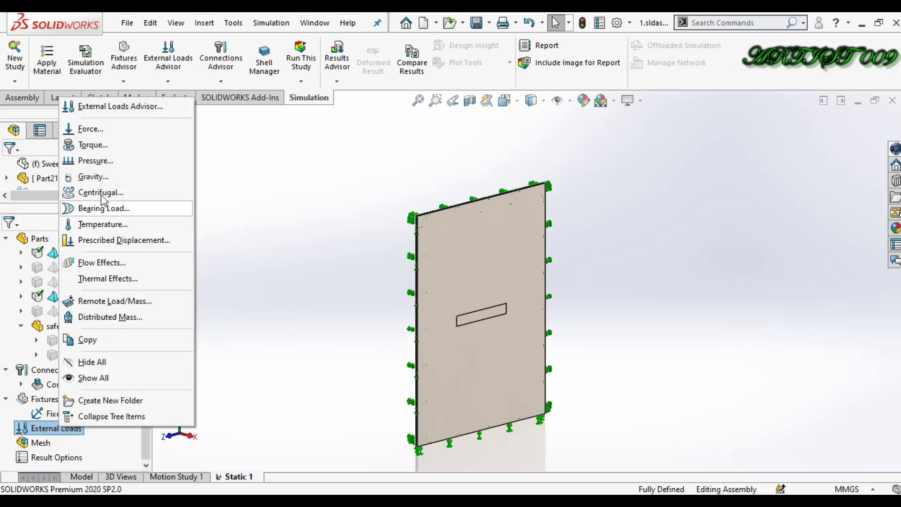
{"action": "left_click", "coordinate": [97, 130]}
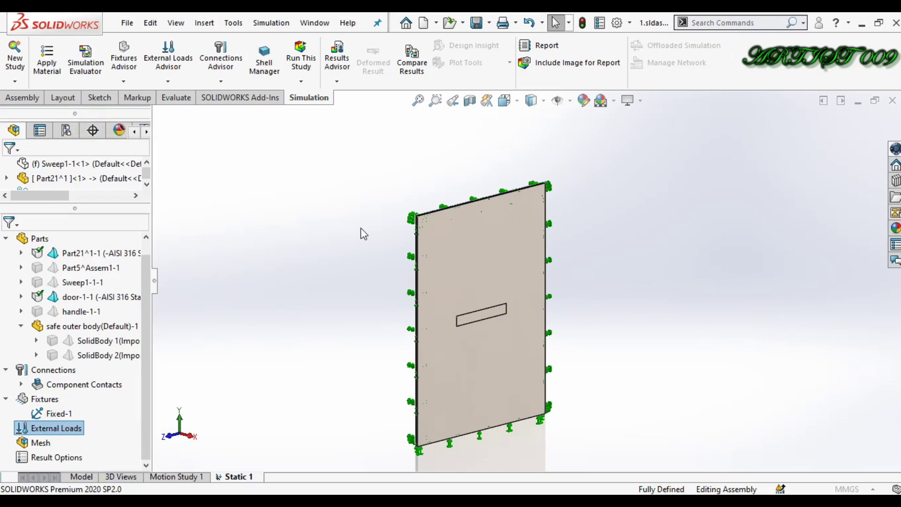
{"action": "scroll", "coordinate": [516, 337], "scroll_direction": "down", "scroll_amount": 2}
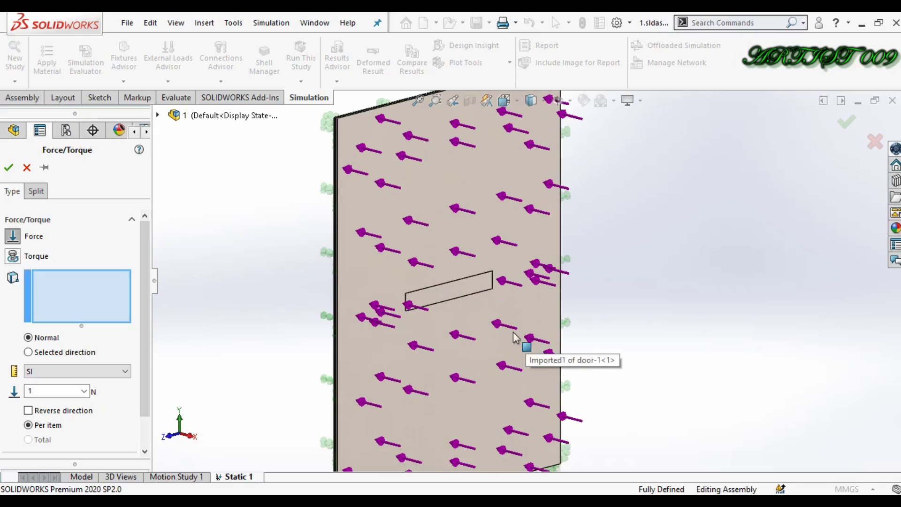
{"action": "left_click", "coordinate": [449, 297]}
{"action": "scroll", "coordinate": [455, 298], "scroll_direction": "up", "scroll_amount": 3}
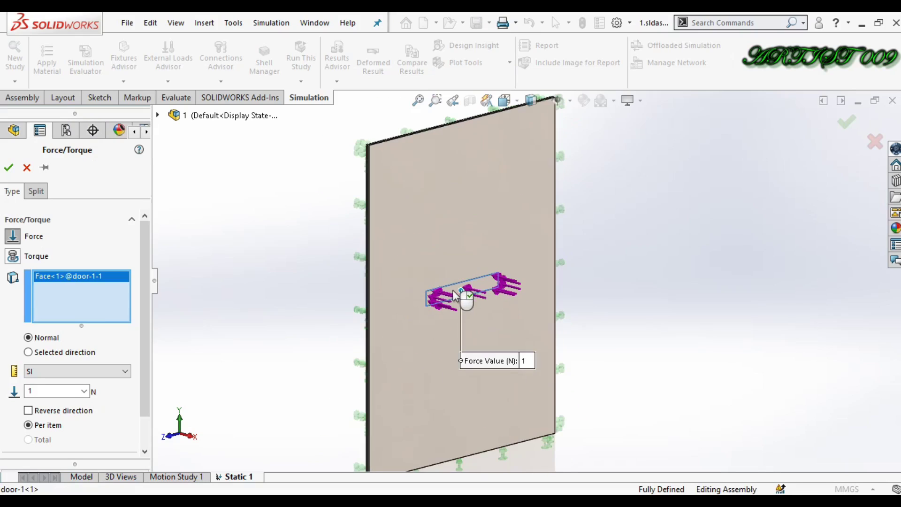
{"action": "left_click", "coordinate": [60, 391]}
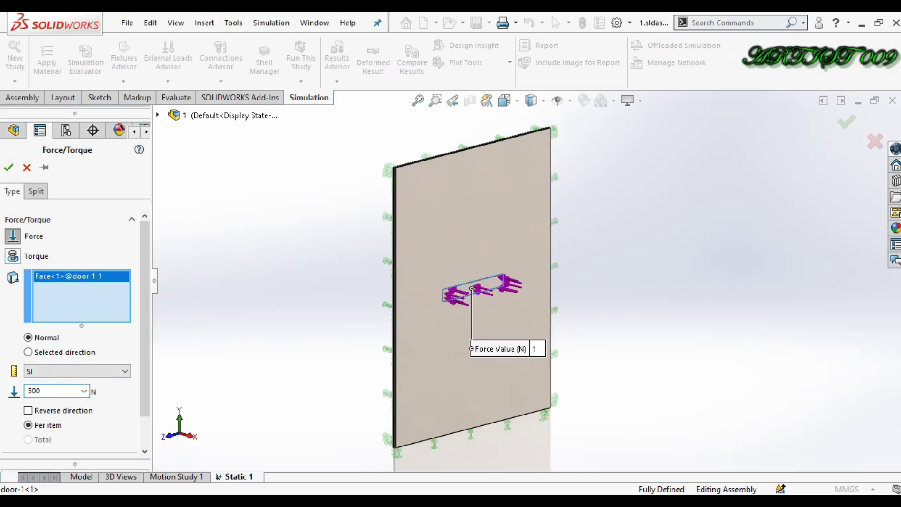
{"action": "key", "text": "Return"}
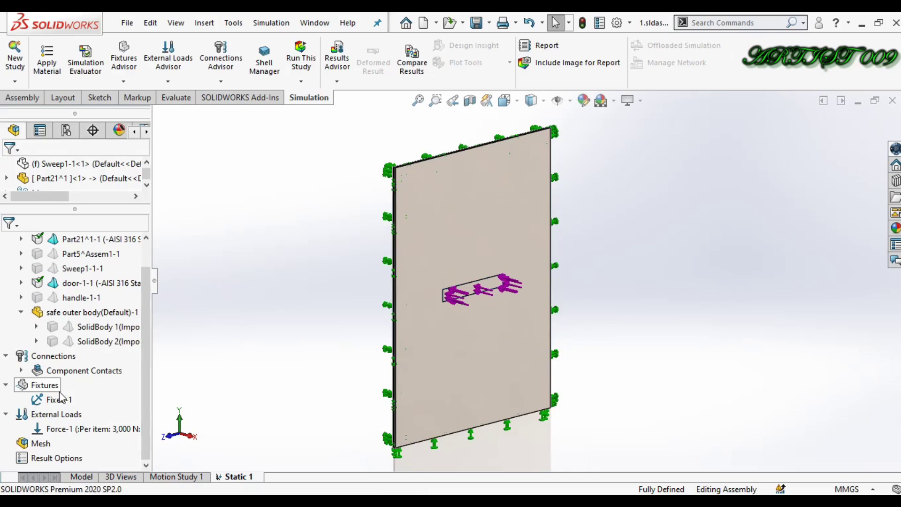
Create the study's solid mesh with the default mid-range density and the distorted elements check enabled
{"action": "right_click", "coordinate": [41, 445]}
{"action": "left_click", "coordinate": [41, 445]}
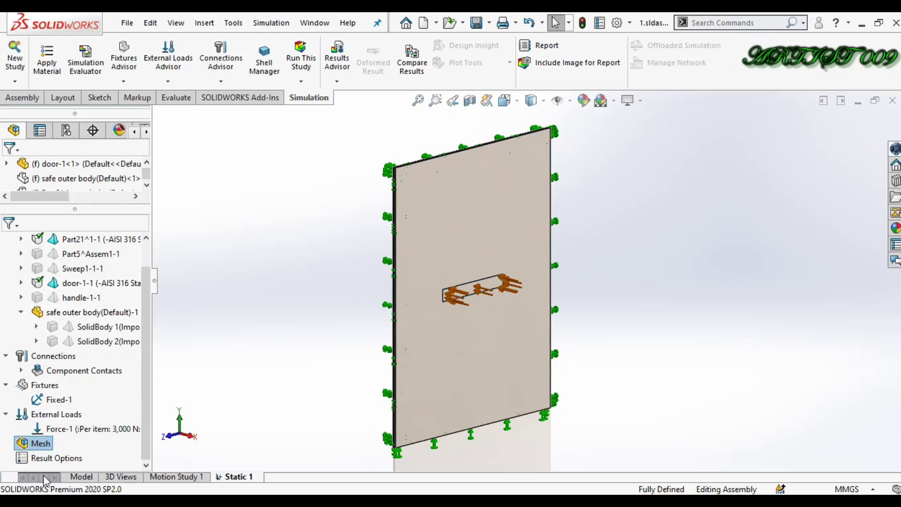
{"action": "right_click", "coordinate": [41, 444]}
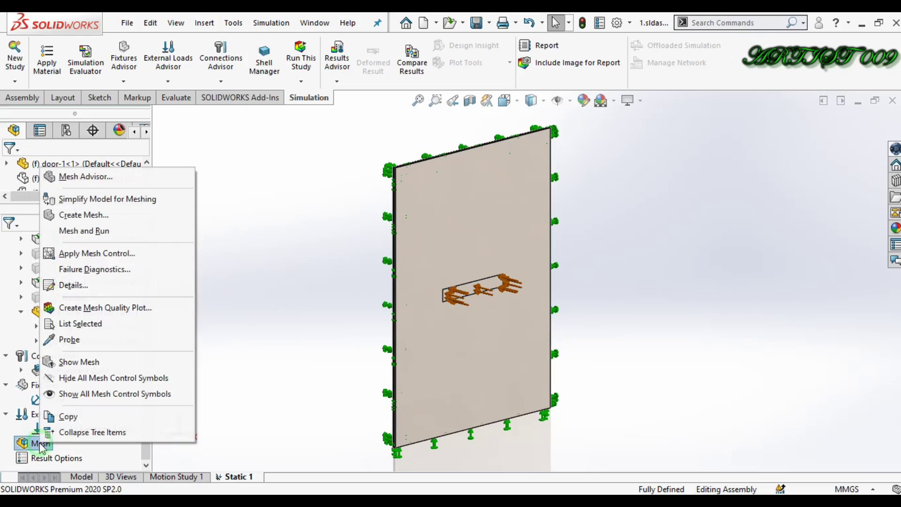
{"action": "left_click", "coordinate": [63, 216]}
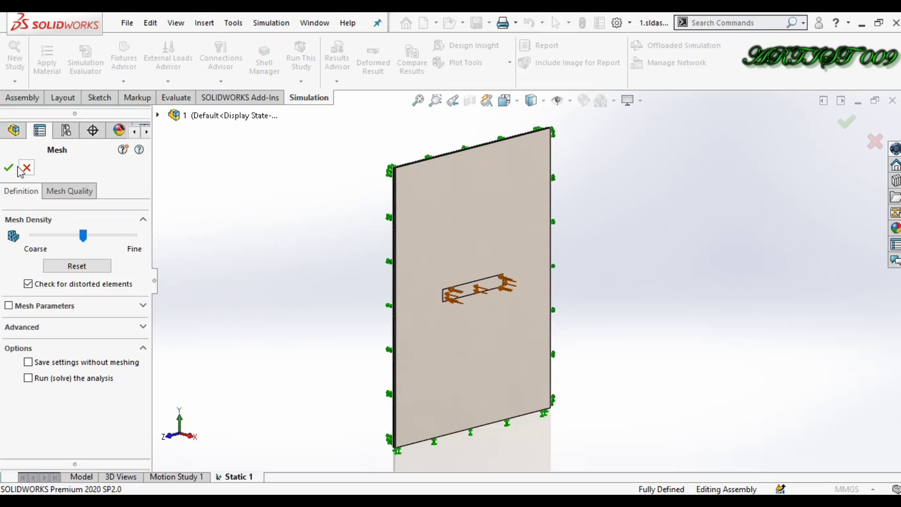
{"action": "left_click", "coordinate": [9, 168]}
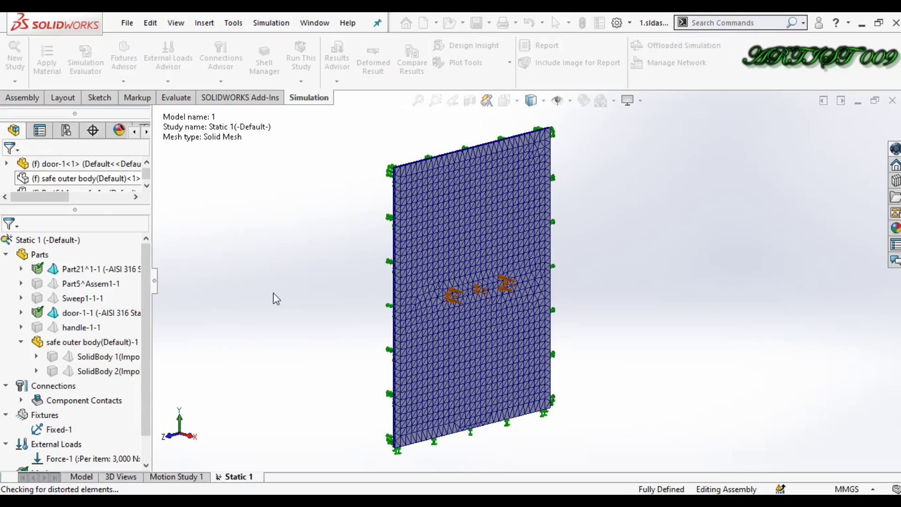
Turn on automatic solver selection in the static study's properties and run the study
{"action": "left_click", "coordinate": [15, 81]}
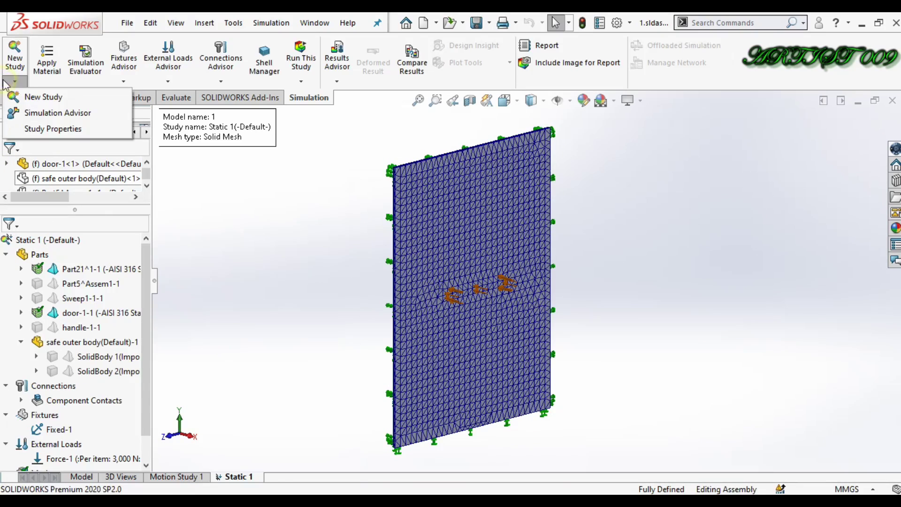
{"action": "left_click", "coordinate": [43, 129]}
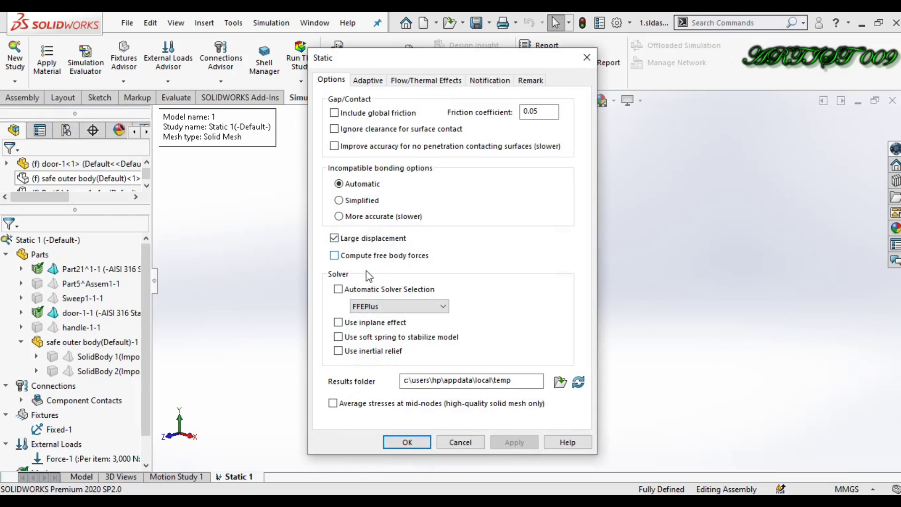
{"action": "left_click", "coordinate": [374, 289]}
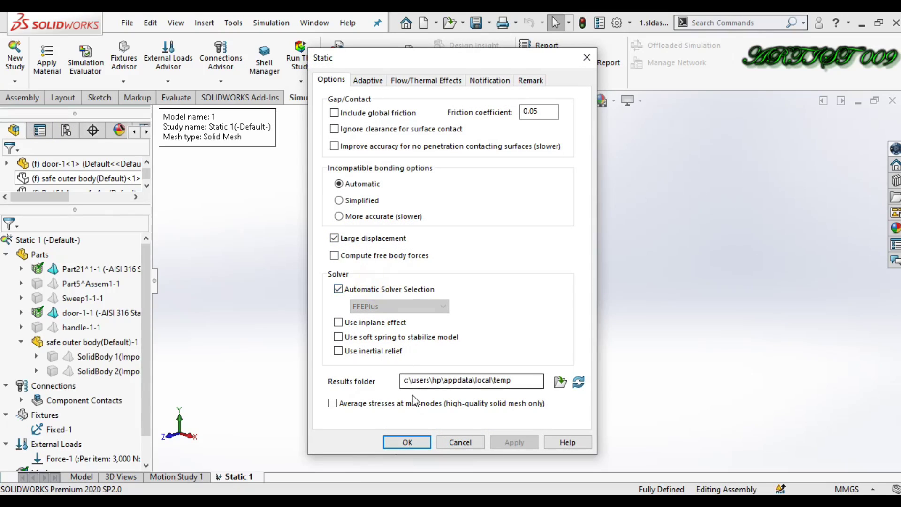
{"action": "left_click", "coordinate": [407, 441]}
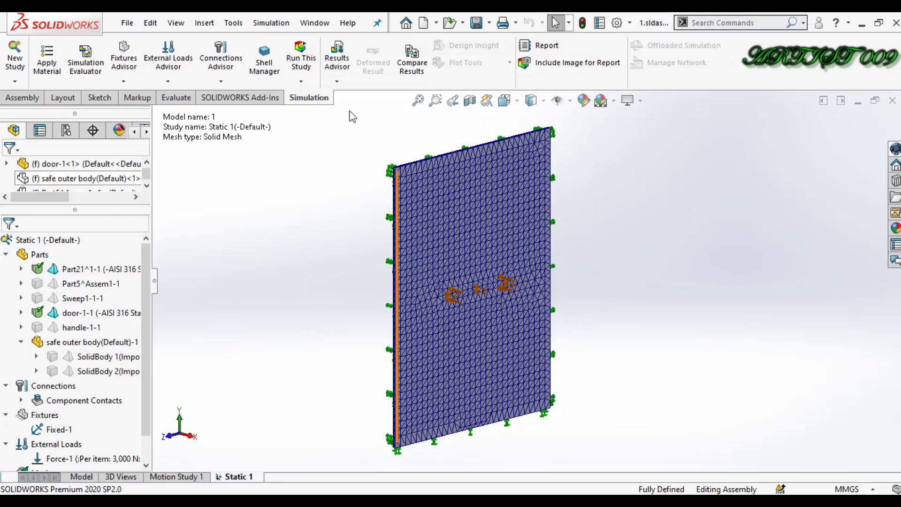
{"action": "left_click", "coordinate": [299, 52]}
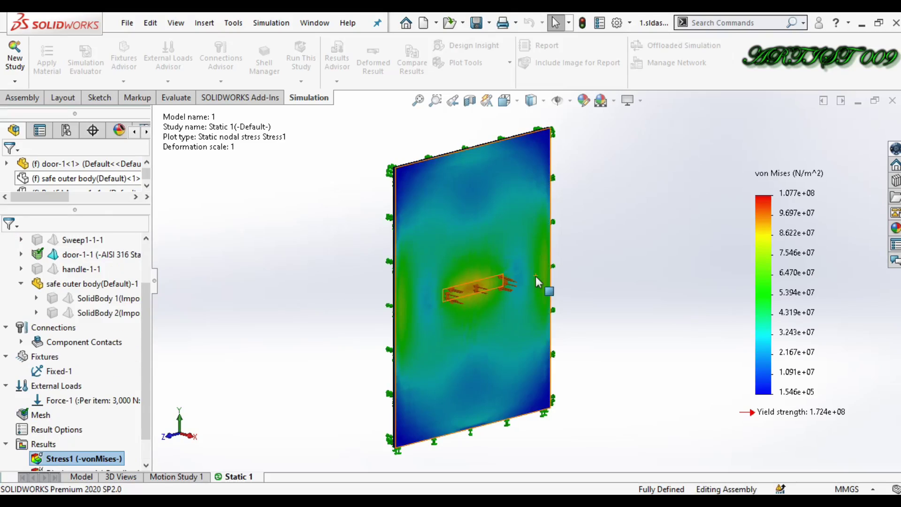
Set the number format of the von Mises stress plot's legend to floating
{"action": "key", "text": "Left"}
{"action": "key", "text": "Left"}
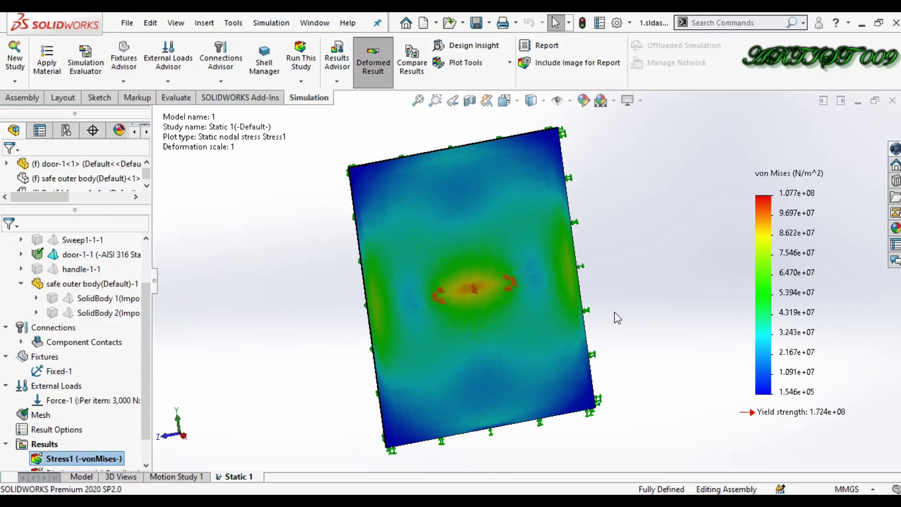
{"action": "key", "text": "Left"}
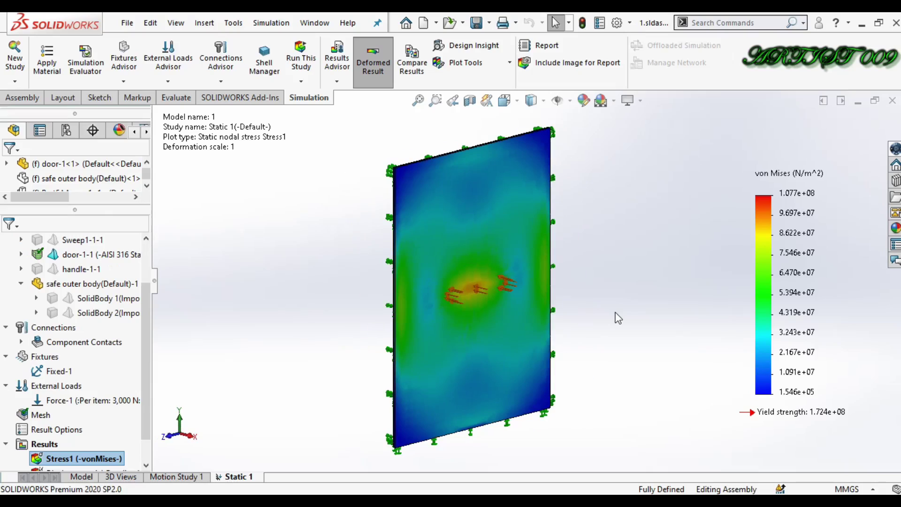
{"action": "double_click", "coordinate": [767, 294]}
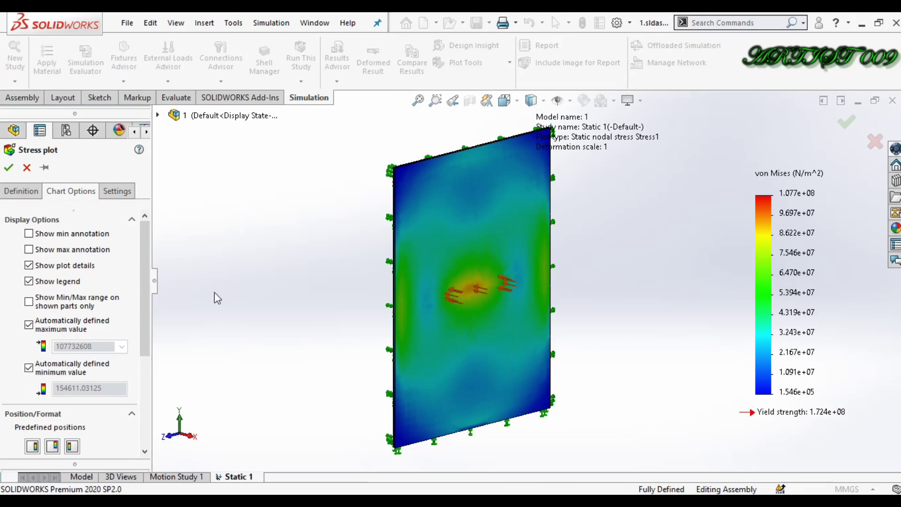
{"action": "scroll", "coordinate": [138, 300], "scroll_direction": "down", "scroll_amount": 3}
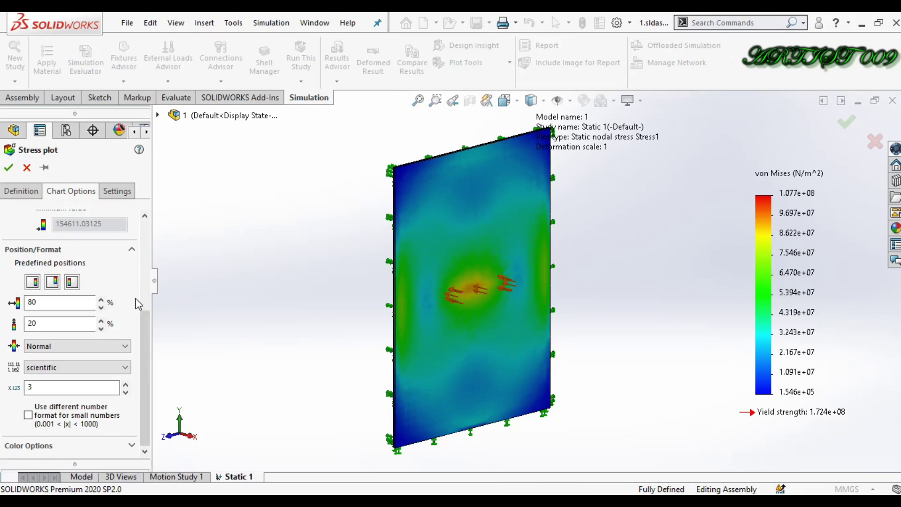
{"action": "left_click", "coordinate": [89, 368]}
{"action": "left_click", "coordinate": [70, 389]}
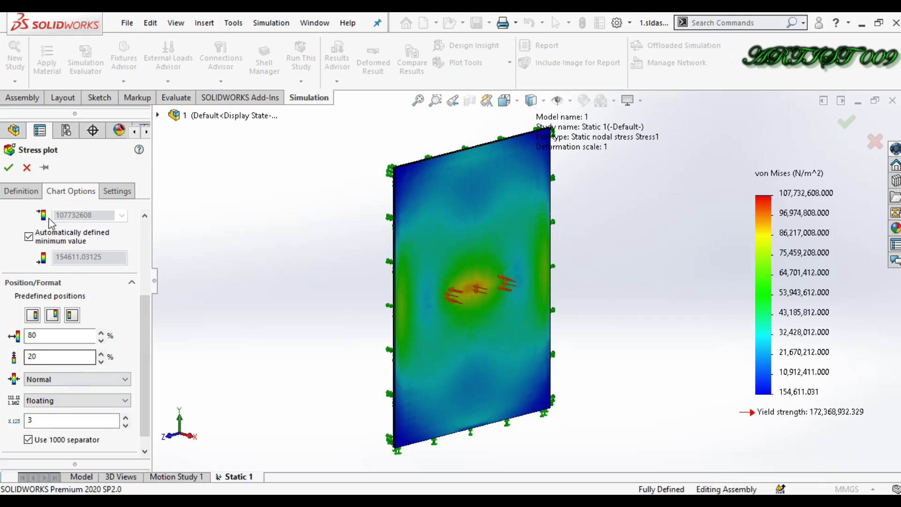
Set the units of the von Mises stress plot to N/mm^2 (MPa) and accept the plot settings
{"action": "left_click", "coordinate": [21, 191]}
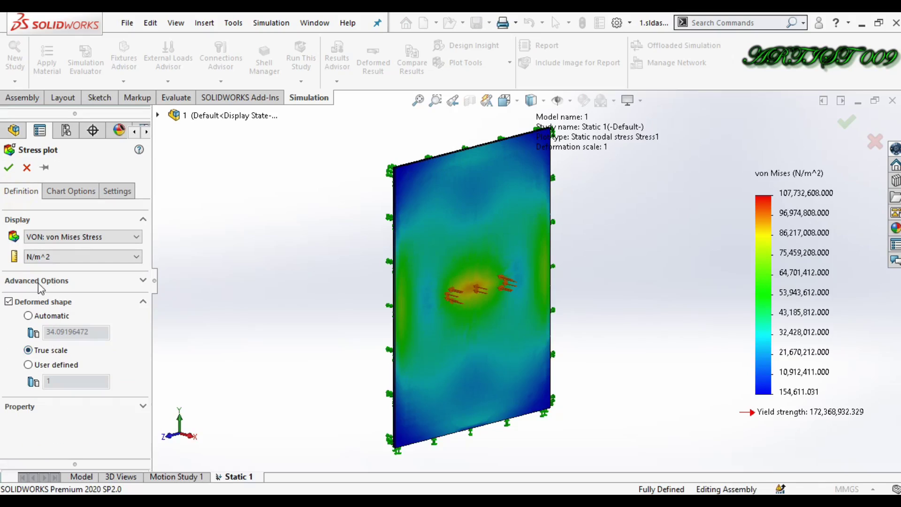
{"action": "left_click", "coordinate": [40, 261]}
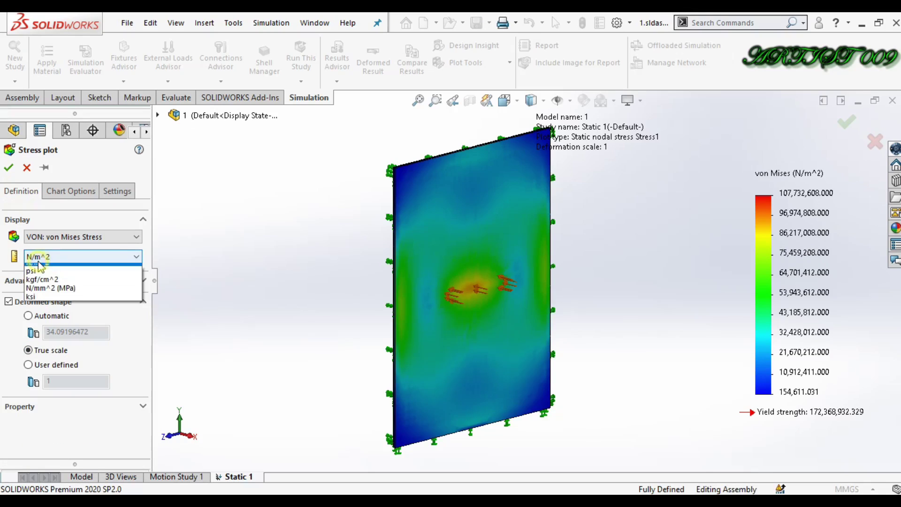
{"action": "left_click", "coordinate": [47, 288]}
{"action": "left_click", "coordinate": [8, 167]}
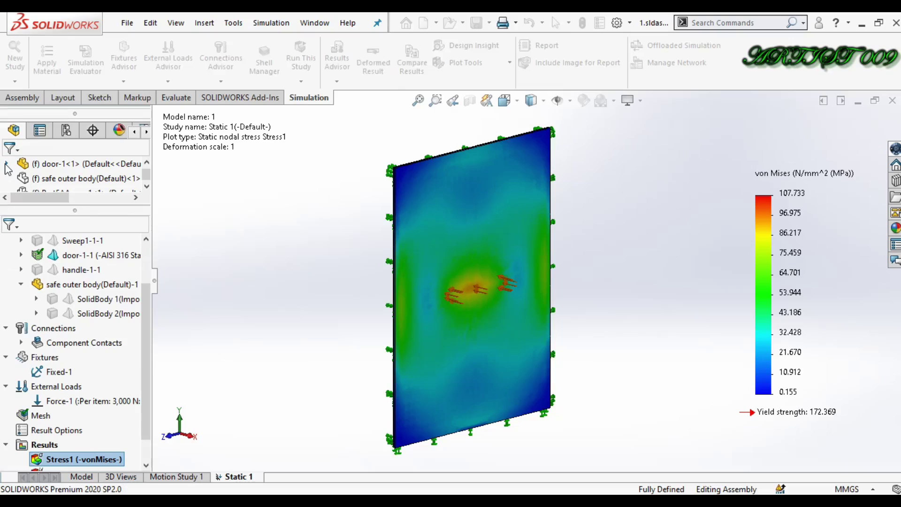
Examine the stress distribution across the door's front and edge, and compare the legend's maximum stress with the yield strength
{"action": "key", "text": "Left"}
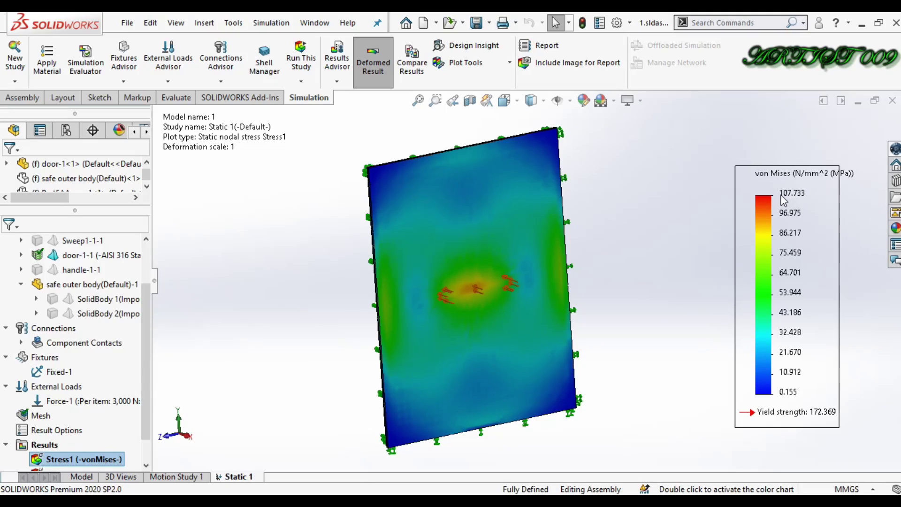
{"action": "middle_click_drag", "start_coordinate": [700, 197], "coordinate": [660, 192]}
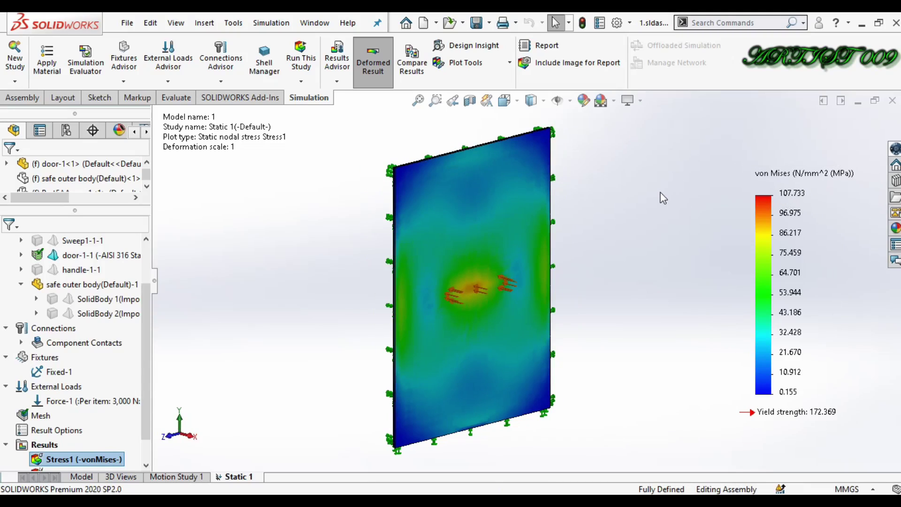
{"action": "key", "text": "Right"}
{"action": "key", "text": "Right"}
{"action": "key", "text": "Left"}
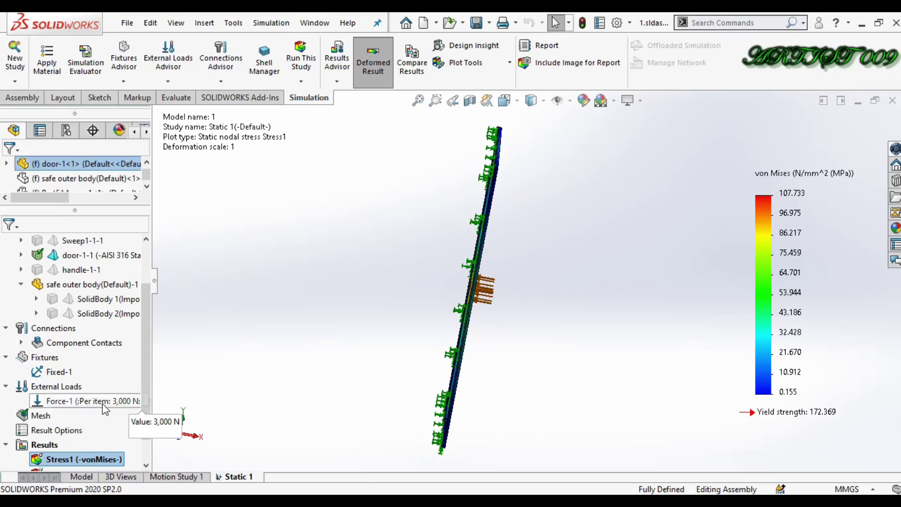
{"action": "key", "text": "Left"}
{"action": "key", "text": "Right"}
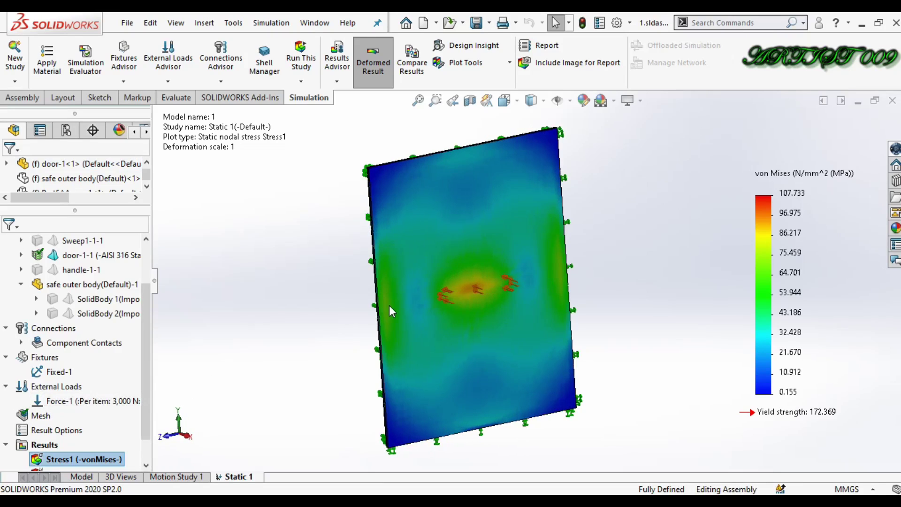
{"action": "key", "text": "Right"}
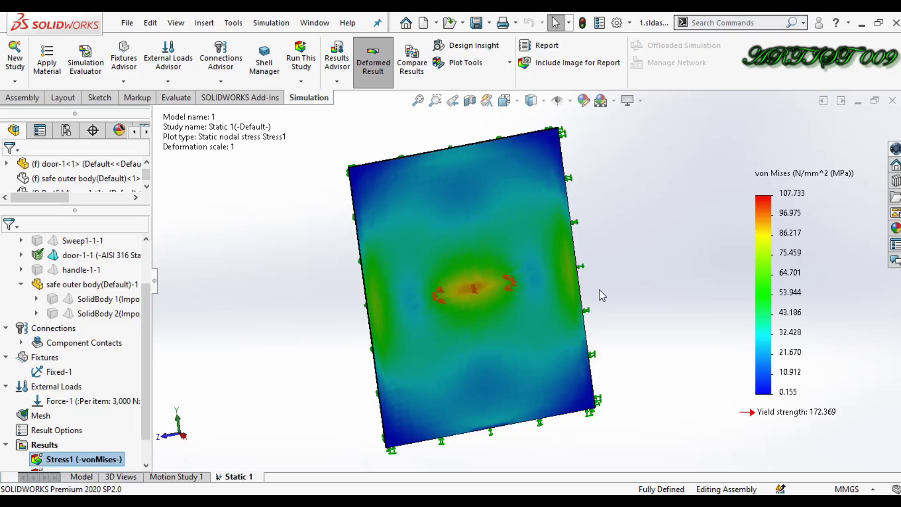
{"action": "key", "text": "Right"}
{"action": "key", "text": "Right"}
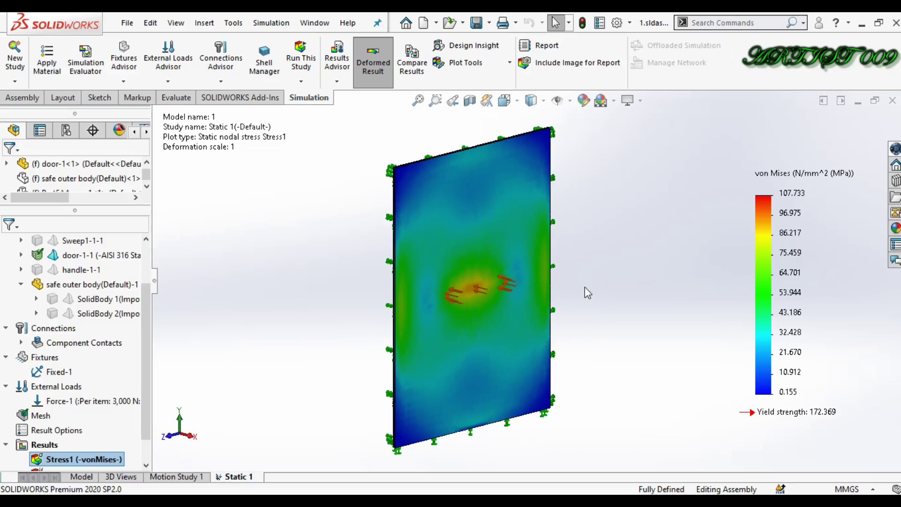
Set the normal force on the door's middle face to 5500 N per item and rerun the static study
{"action": "right_click", "coordinate": [122, 404]}
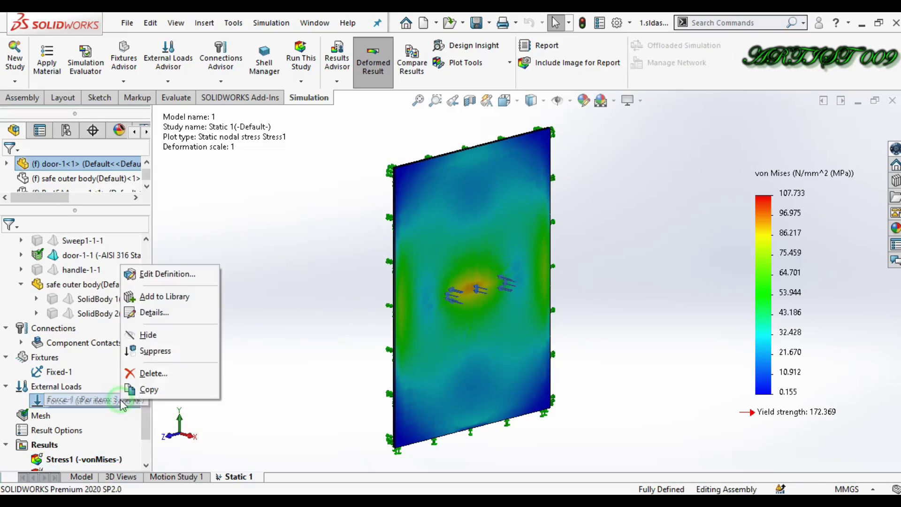
{"action": "left_click", "coordinate": [157, 275]}
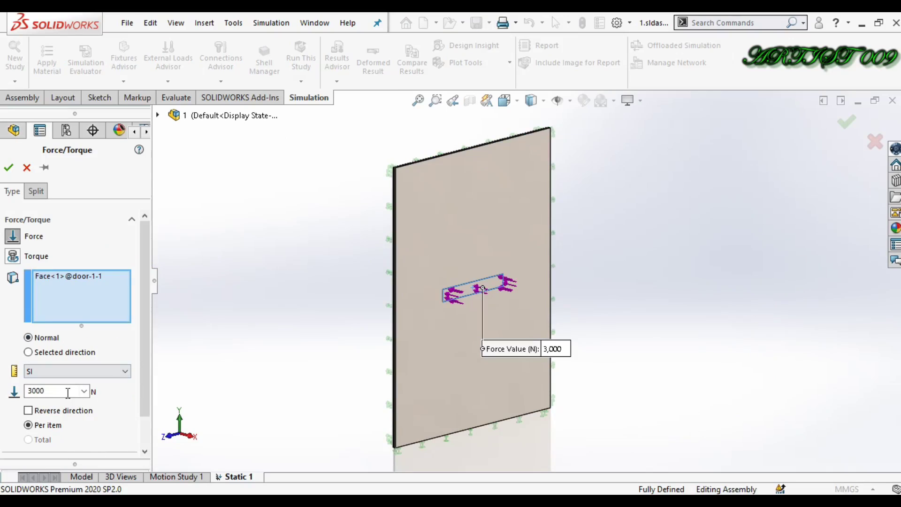
{"action": "double_click", "coordinate": [68, 389]}
{"action": "type", "text": "550"}
{"action": "key", "text": "Return"}
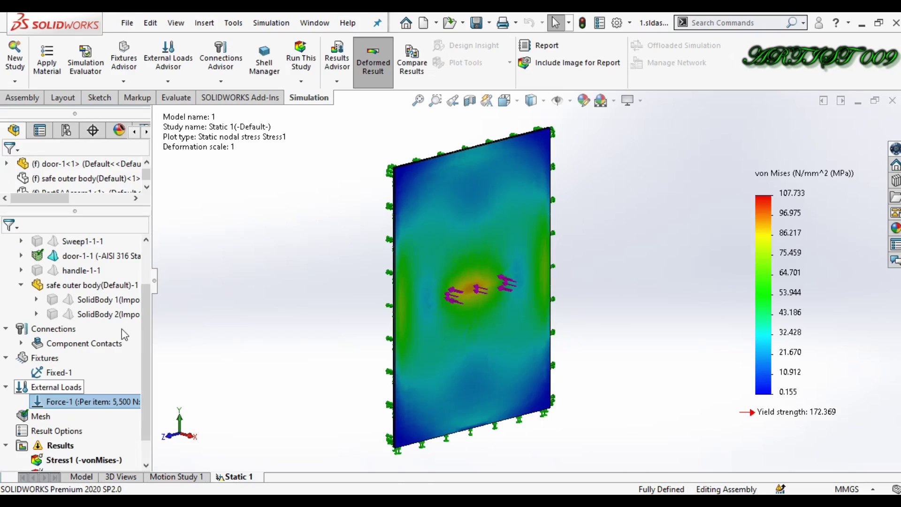
{"action": "left_click", "coordinate": [300, 57]}
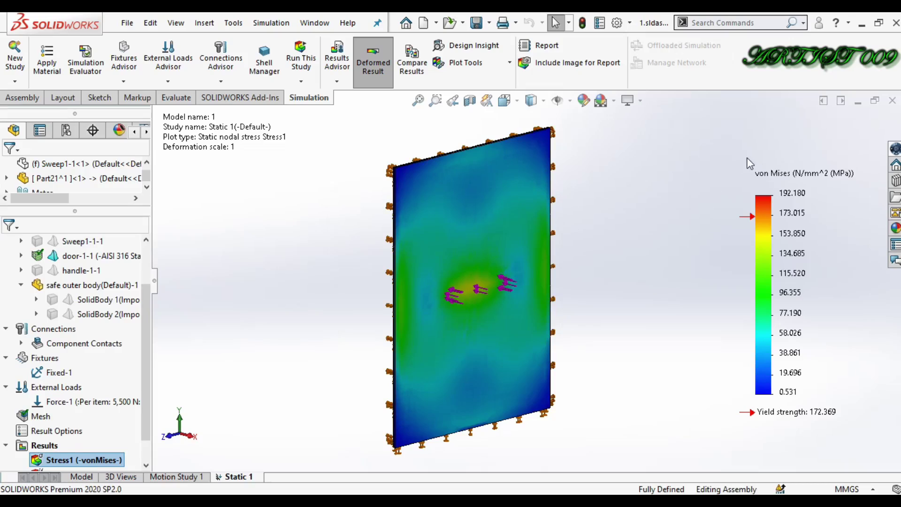
Compare the maximum von Mises stress with the yield strength, and examine the stress distribution on the door's front and back faces
{"action": "left_click", "coordinate": [728, 169]}
{"action": "left_click", "coordinate": [680, 161]}
{"action": "left_click_drag", "start_coordinate": [749, 194], "coordinate": [872, 208]}
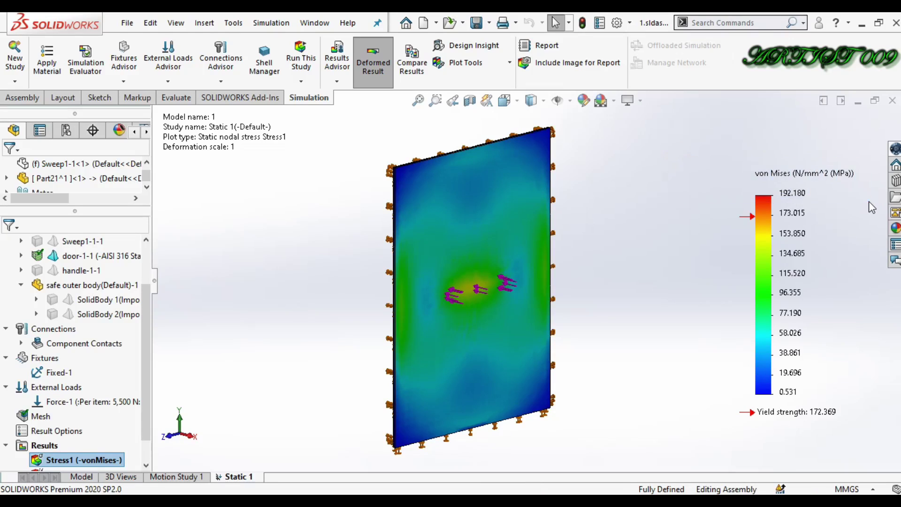
{"action": "left_click", "coordinate": [707, 395]}
{"action": "left_click_drag", "start_coordinate": [775, 421], "coordinate": [868, 432]}
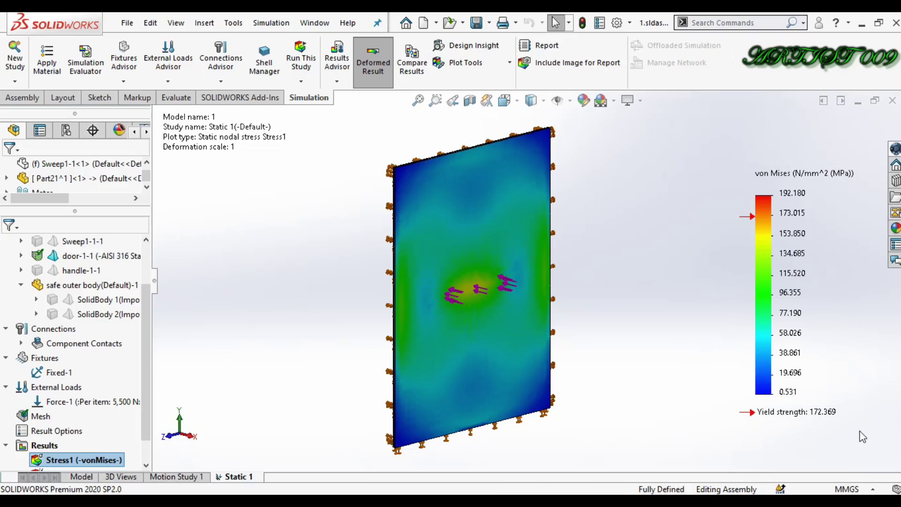
{"action": "left_click", "coordinate": [122, 404]}
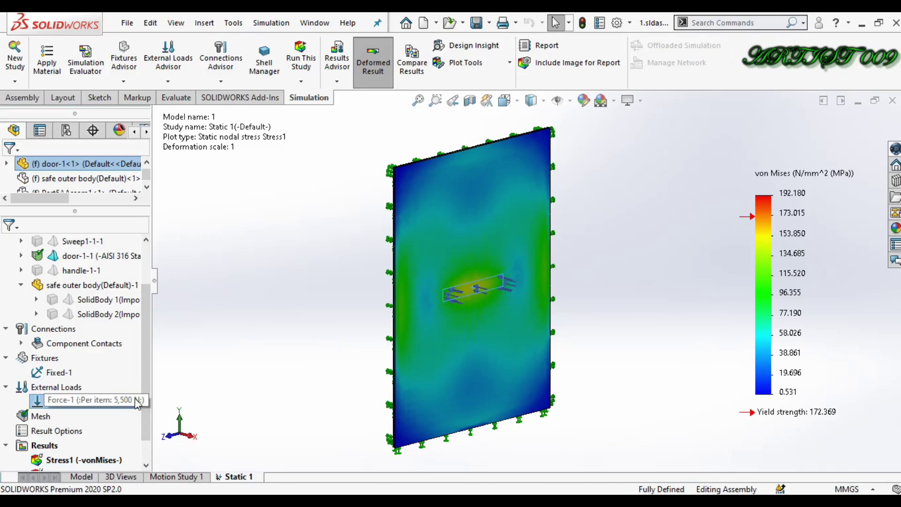
{"action": "left_click", "coordinate": [279, 381]}
{"action": "key", "text": "Right"}
{"action": "key", "text": "Right"}
{"action": "key", "text": "Right"}
{"action": "key", "text": "Right"}
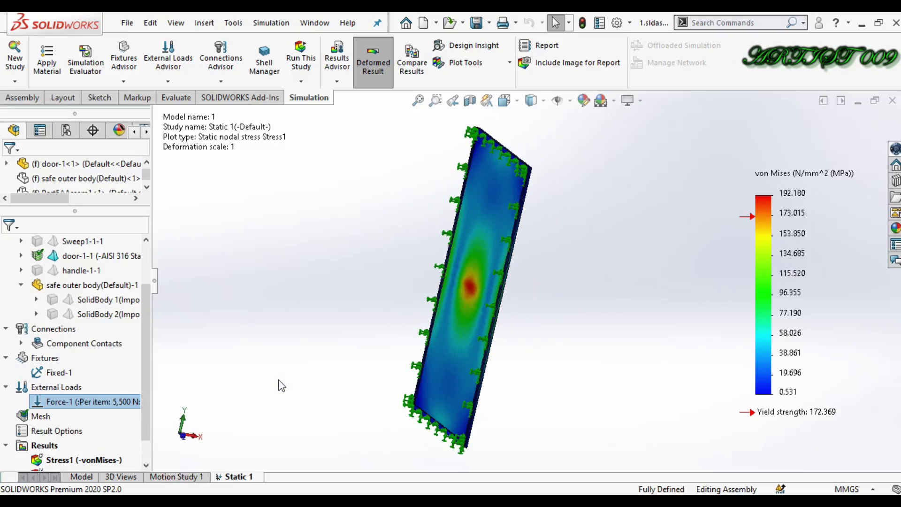
{"action": "key", "text": "Left"}
{"action": "key", "text": "Left"}
{"action": "key", "text": "Left"}
{"action": "key", "text": "Left"}
{"action": "key", "text": "Left"}
{"action": "key", "text": "Left"}
{"action": "key", "text": "Left"}
{"action": "key", "text": "Left"}
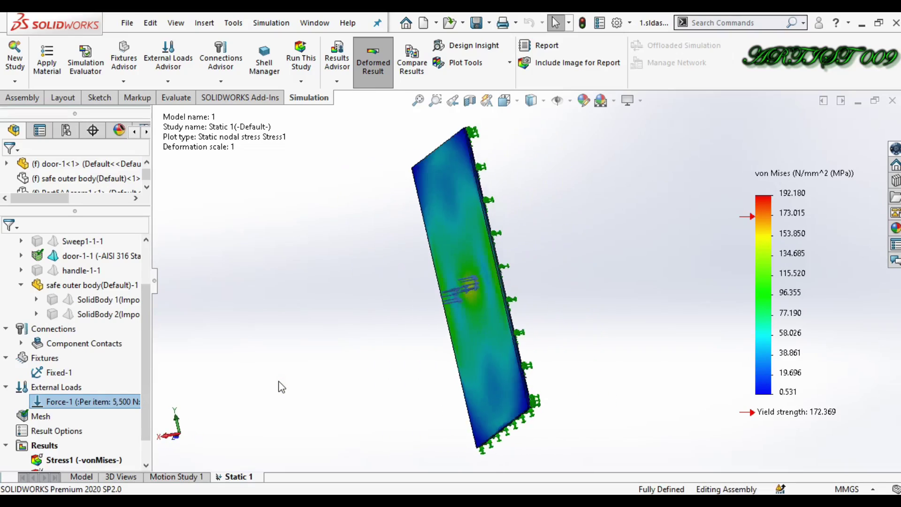
{"action": "key", "text": "Left"}
{"action": "key", "text": "Left"}
{"action": "key", "text": "Left"}
{"action": "key", "text": "Left"}
{"action": "key", "text": "Left"}
{"action": "key", "text": "Left"}
{"action": "key", "text": "Left"}
{"action": "key", "text": "Left"}
{"action": "key", "text": "Left"}
{"action": "key", "text": "Left"}
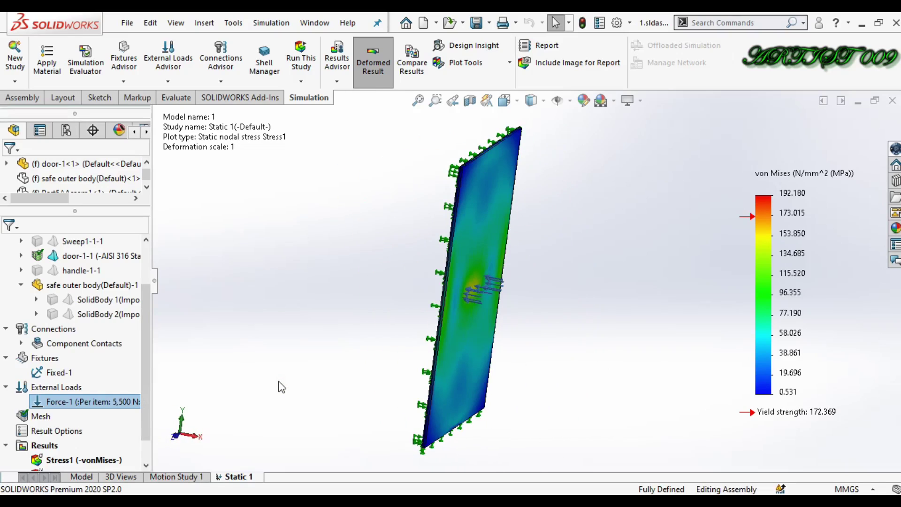
Play the animation of the von Mises stress plot, watch the door's deformation edge-on, and close the animation
{"action": "scroll", "coordinate": [104, 414], "scroll_direction": "down", "scroll_amount": 2}
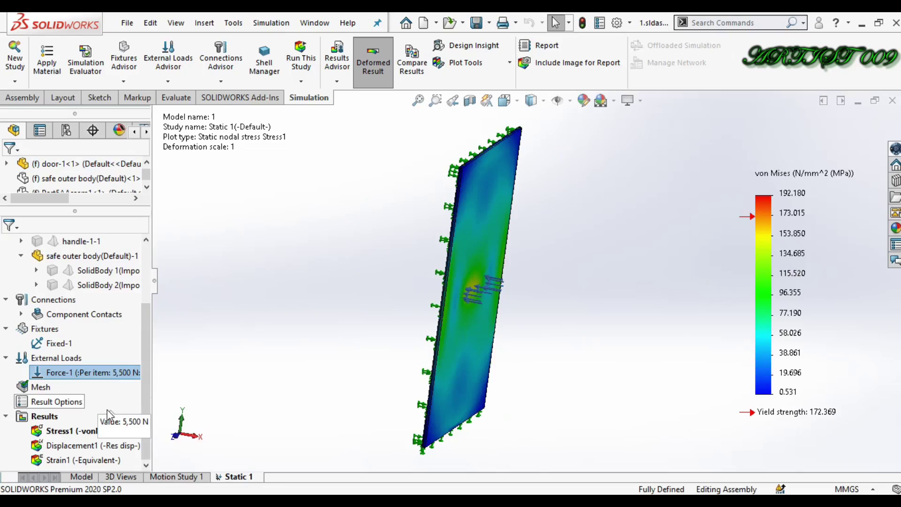
{"action": "double_click", "coordinate": [88, 432]}
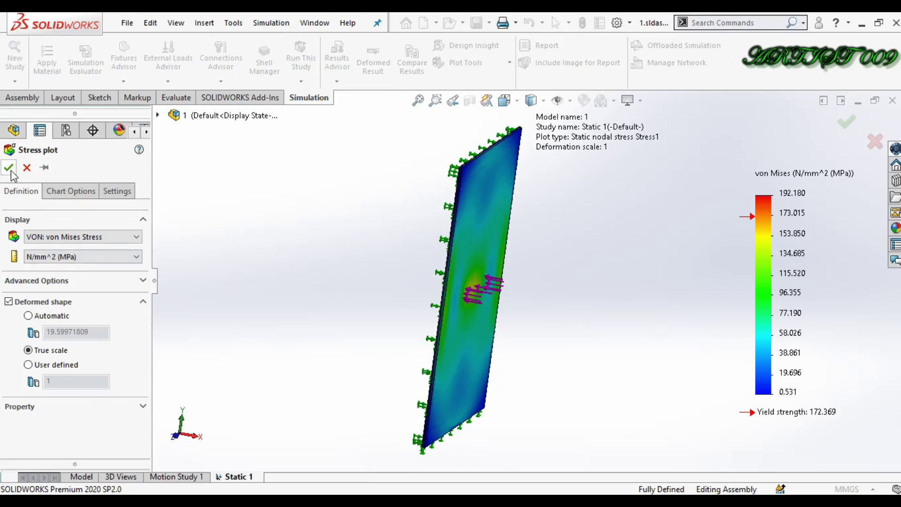
{"action": "left_click", "coordinate": [9, 167]}
{"action": "right_click", "coordinate": [102, 438]}
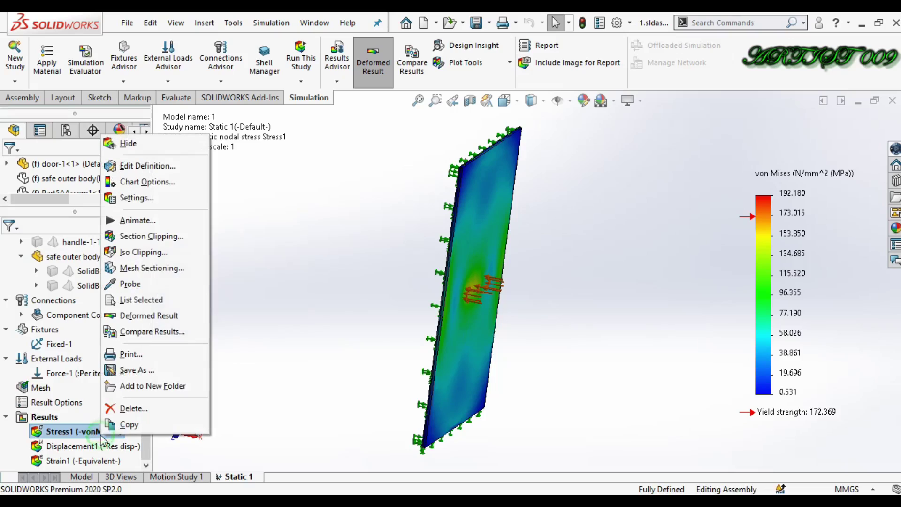
{"action": "left_click", "coordinate": [140, 221]}
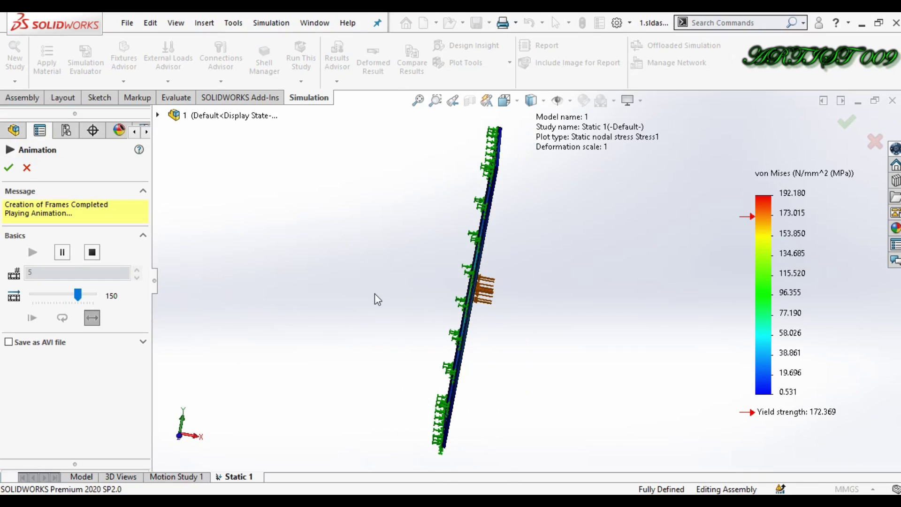
{"action": "left_click", "coordinate": [8, 169]}
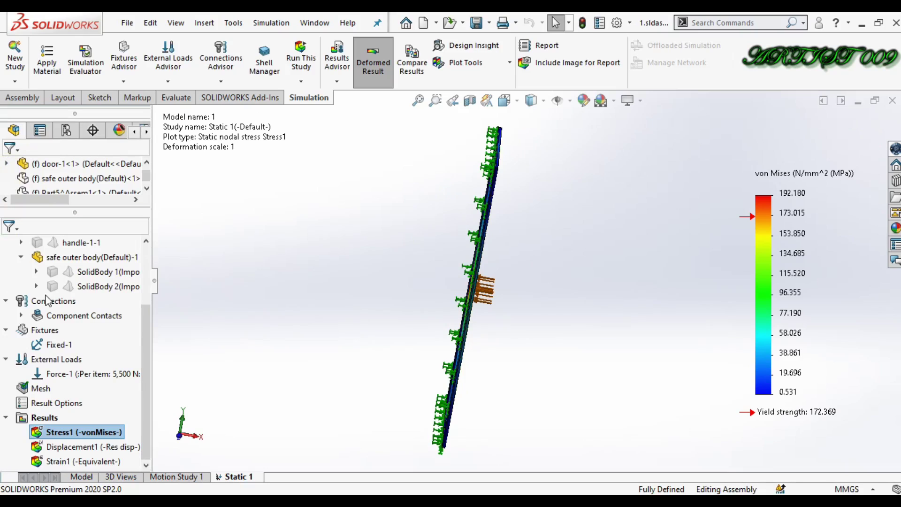
Display the Displacement1 plot and examine the resultant displacement and its legend while viewing the door from different sides
{"action": "double_click", "coordinate": [96, 446]}
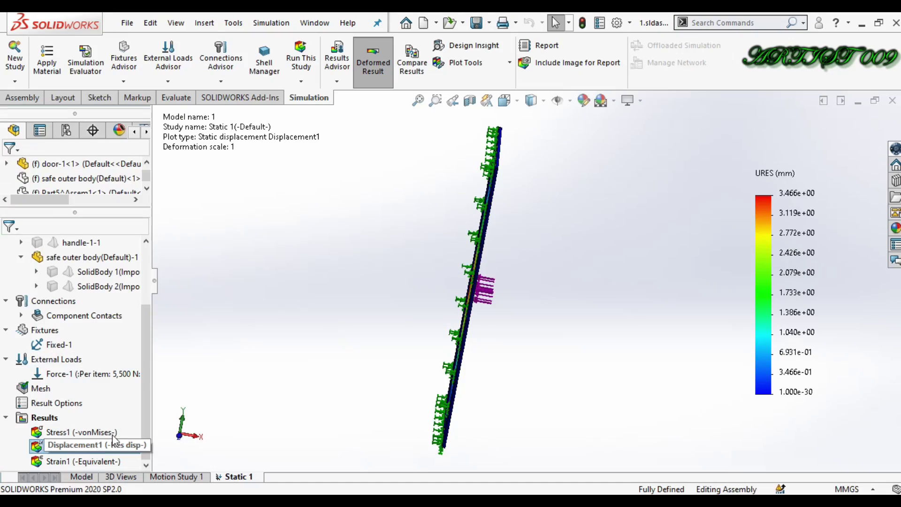
{"action": "key", "text": "ctrl+7"}
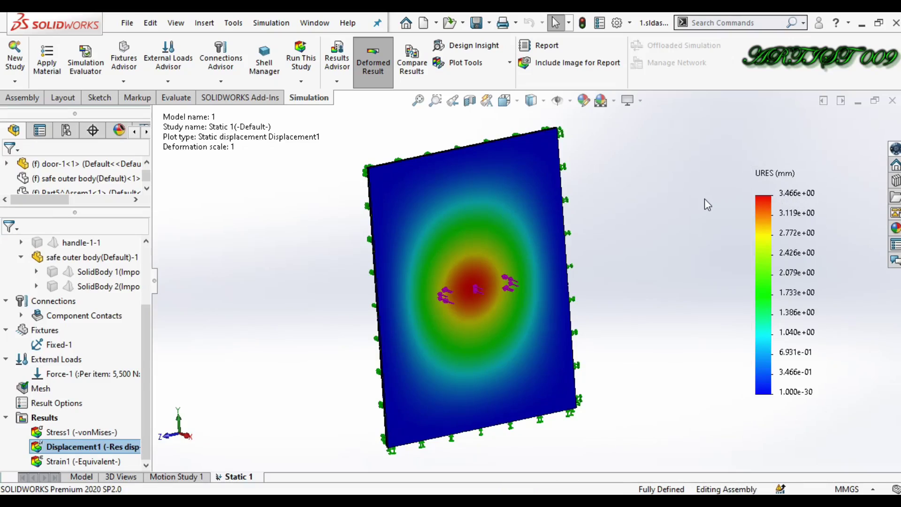
{"action": "key", "text": "Right"}
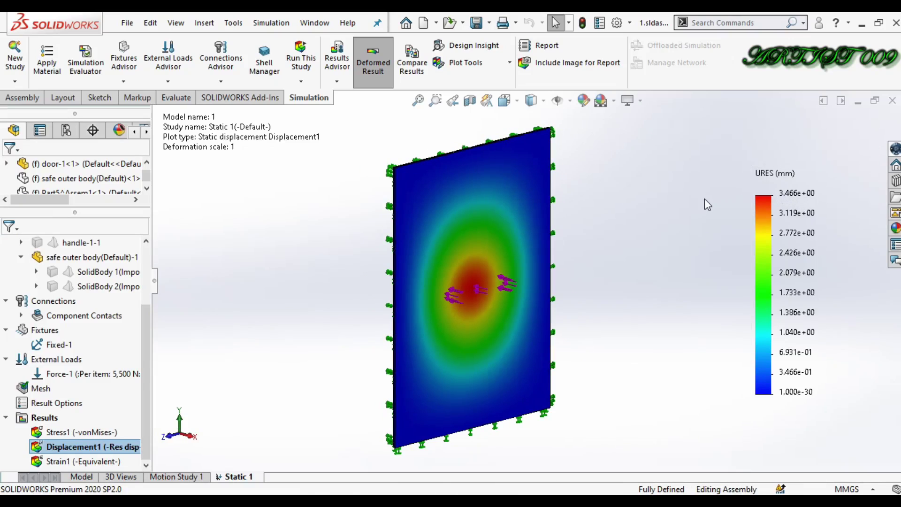
{"action": "key", "text": "Left"}
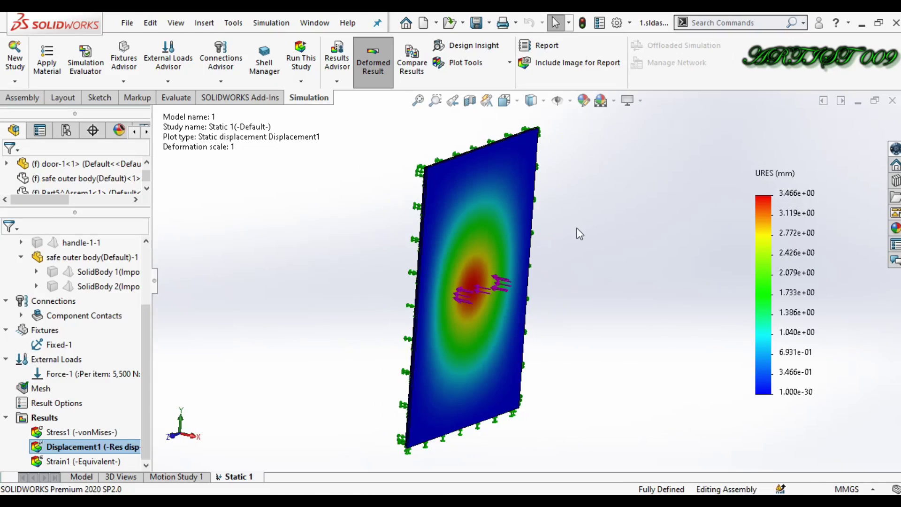
{"action": "key", "text": "Right"}
{"action": "key", "text": "Right"}
{"action": "key", "text": "Right"}
{"action": "key", "text": "Right"}
{"action": "key", "text": "Left"}
{"action": "key", "text": "Left"}
{"action": "key", "text": "Left"}
{"action": "key", "text": "Left"}
{"action": "key", "text": "Left"}
{"action": "key", "text": "Left"}
{"action": "key", "text": "Right"}
{"action": "key", "text": "Right"}
{"action": "key", "text": "Right"}
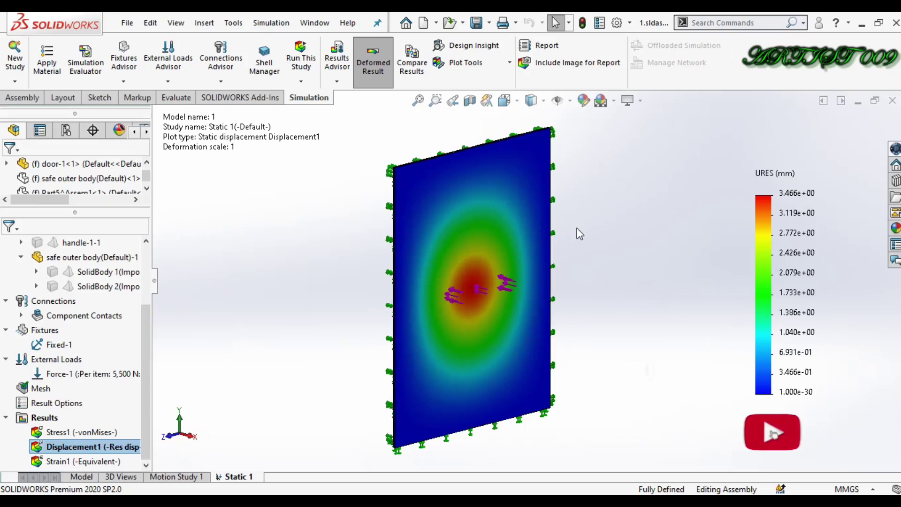
{"action": "key", "text": "Right"}
{"action": "key", "text": "Right"}
{"action": "key", "text": "Right"}
{"action": "key", "text": "Right"}
{"action": "key", "text": "Right"}
{"action": "key", "text": "Right"}
{"action": "key", "text": "Right"}
{"action": "key", "text": "Right"}
{"action": "key", "text": "Right"}
{"action": "key", "text": "Right"}
{"action": "key", "text": "Right"}
{"action": "key", "text": "Right"}
{"action": "key", "text": "Right"}
{"action": "key", "text": "Right"}
{"action": "key", "text": "Right"}
{"action": "key", "text": "Right"}
{"action": "key", "text": "Right"}
{"action": "key", "text": "Right"}
{"action": "key", "text": "Right"}
{"action": "key", "text": "Right"}
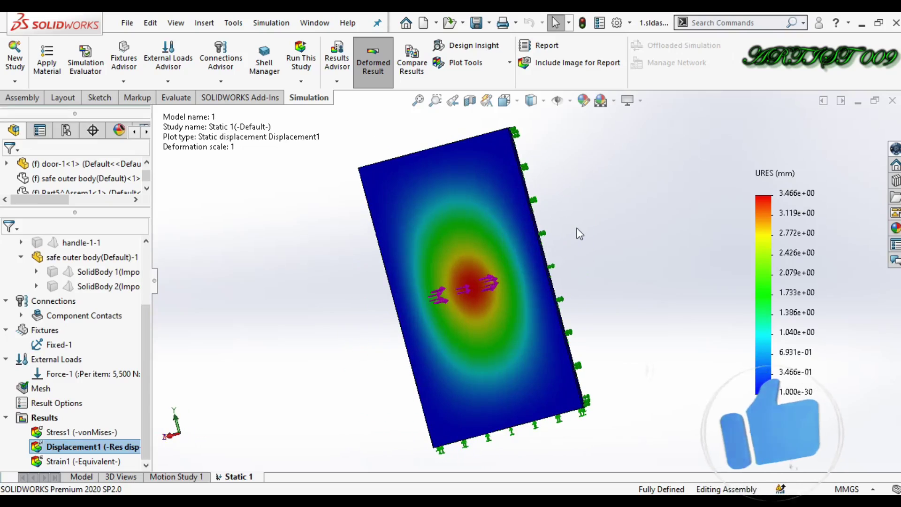